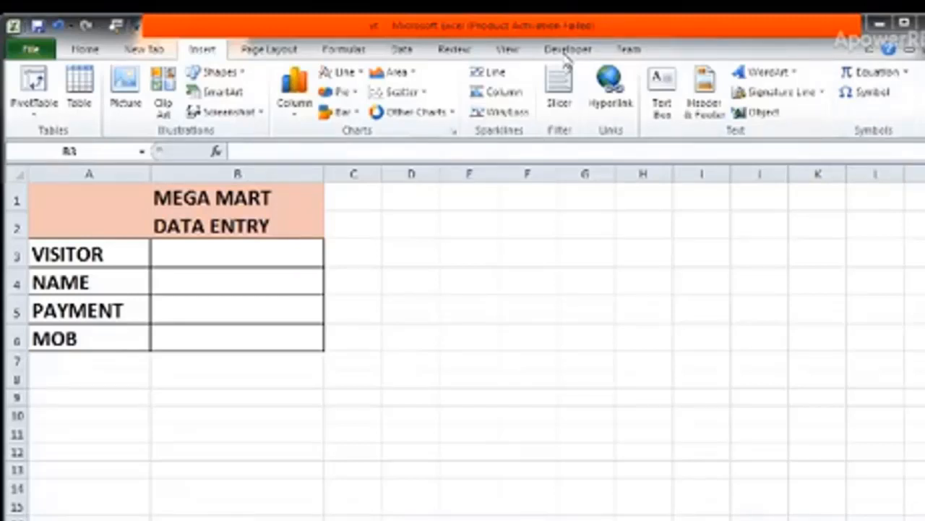
Check in the ribbon customization options that Developer is enabled among the main tabs.
left_click(565, 55)
left_click(567, 50)
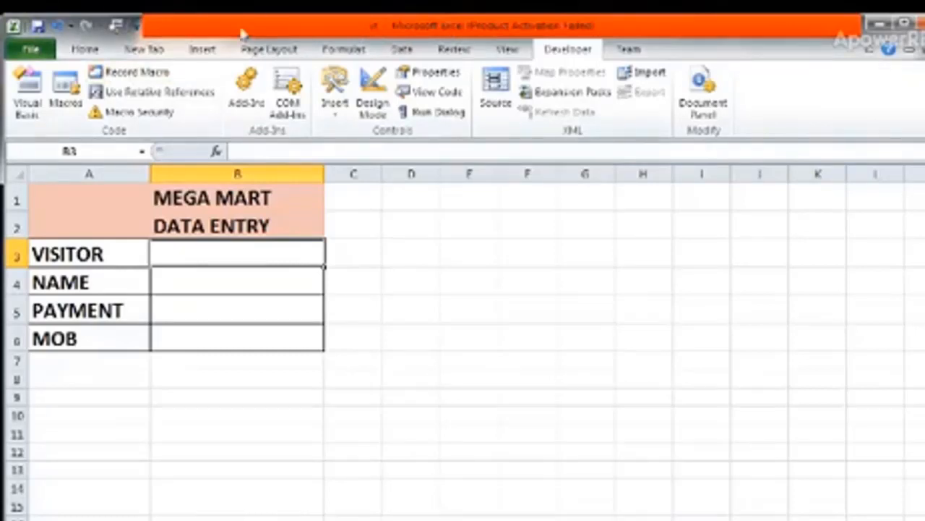
left_click(27, 50)
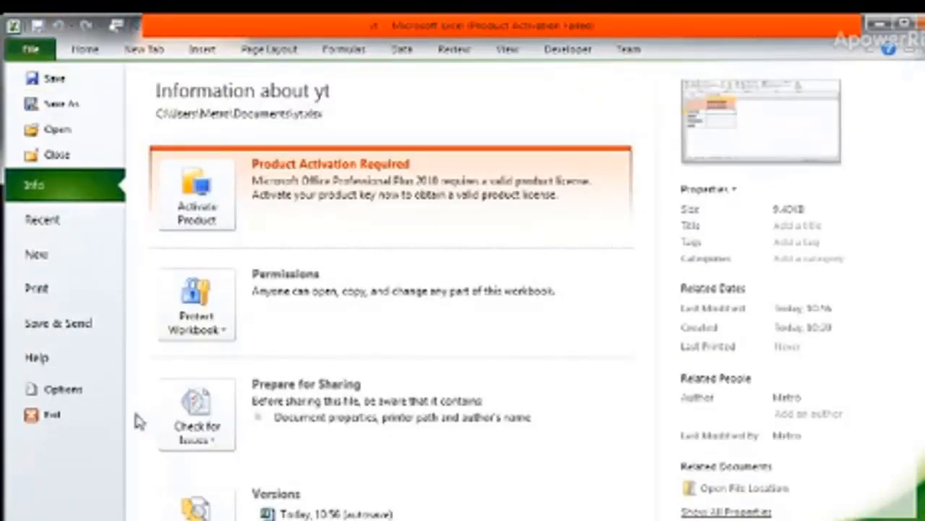
left_click(86, 391)
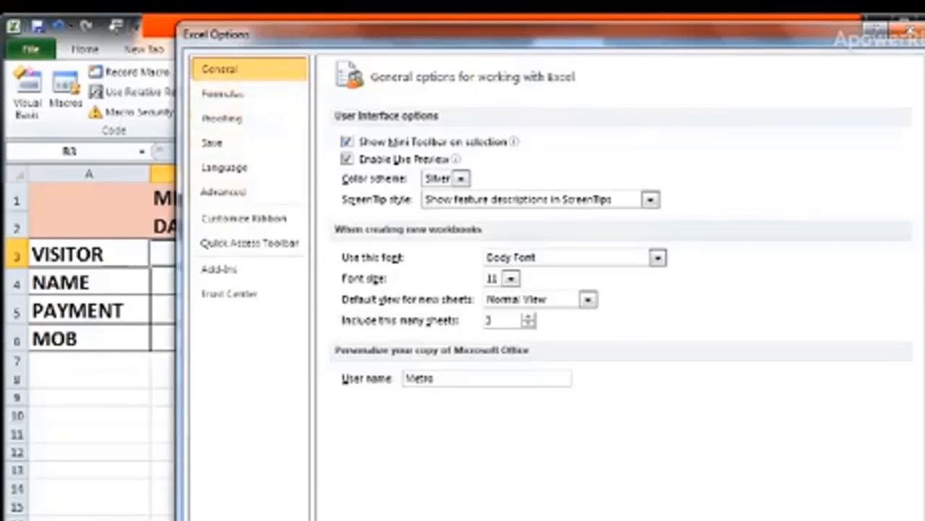
left_click(236, 216)
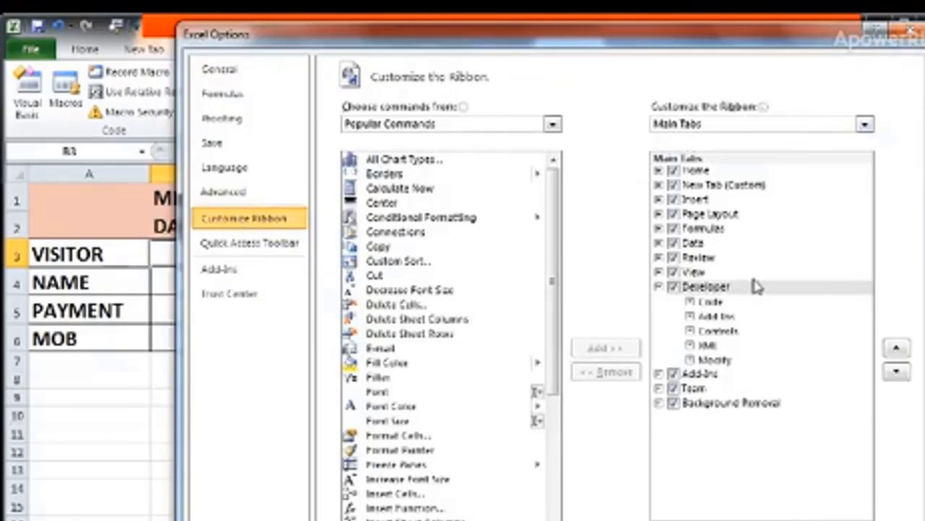
left_click(673, 293)
left_click(673, 288)
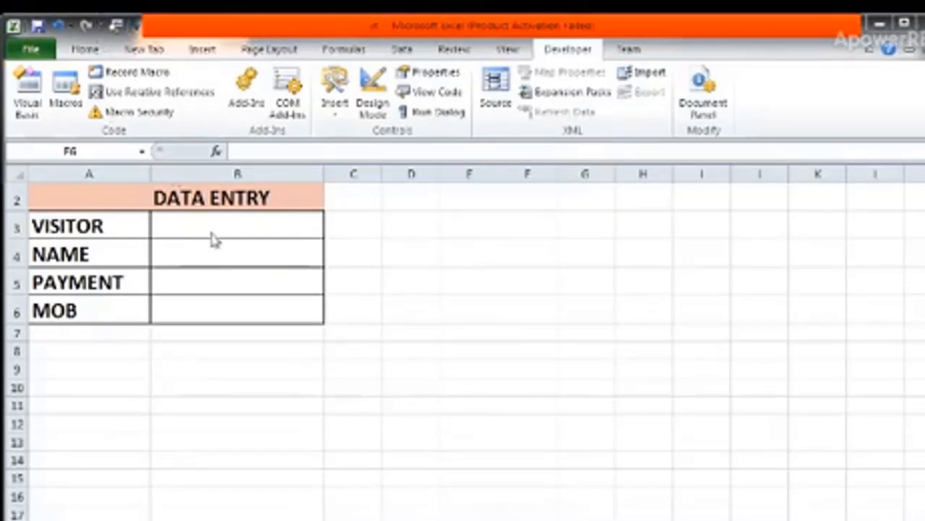
Fill in the data entry form in B3:B6 with visitor 1, the visitor's name, payment 980 and the mobile number.
left_click(210, 231)
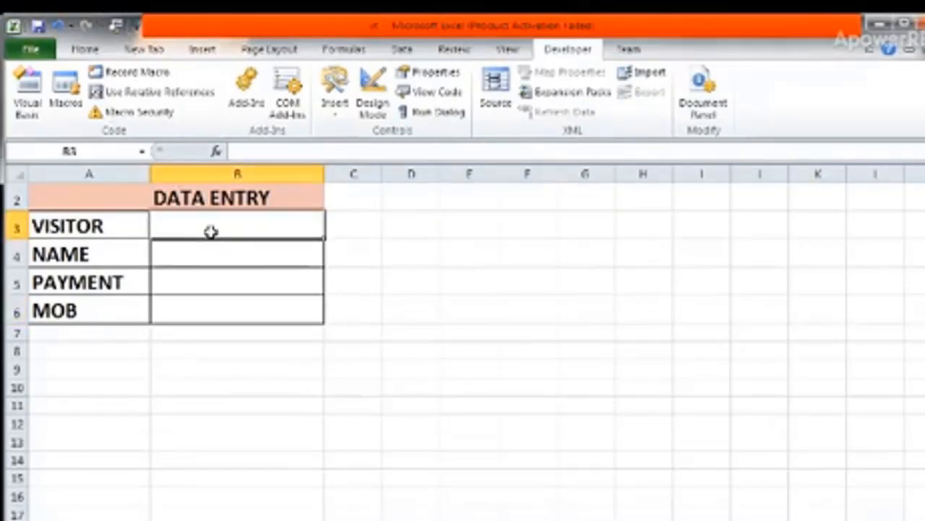
type("1")
key("Return")
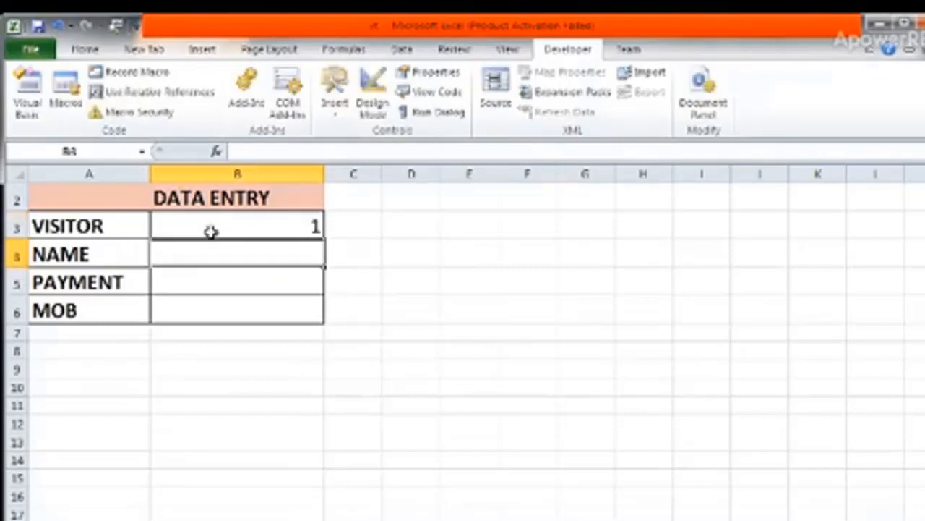
type("RAJ")
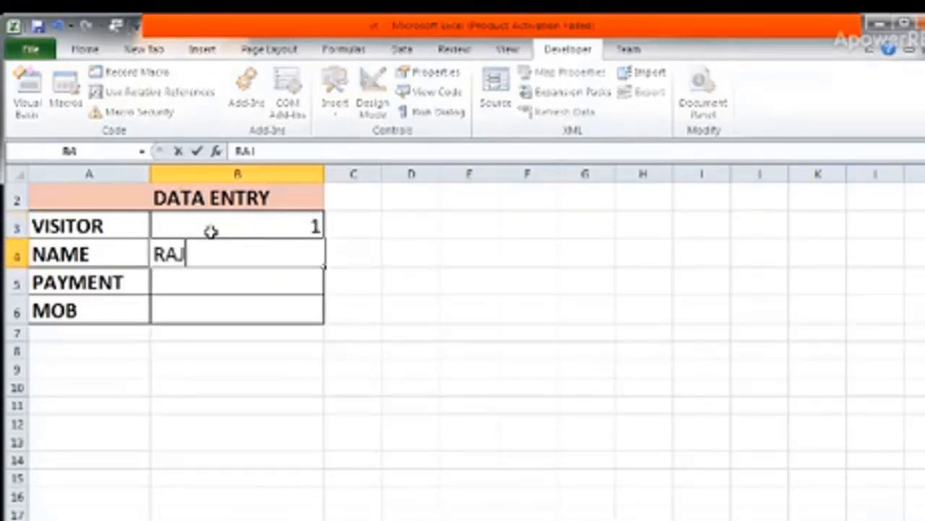
key("Return")
type("980")
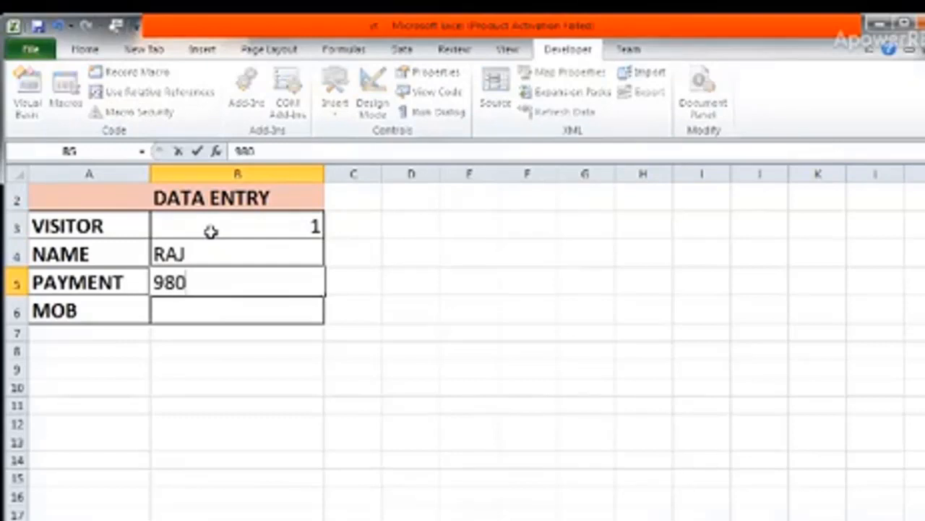
key("Return")
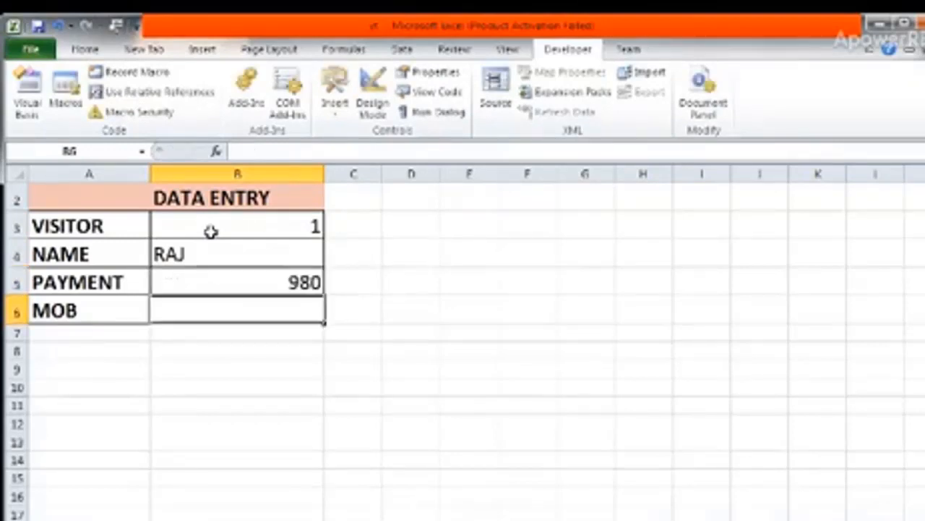
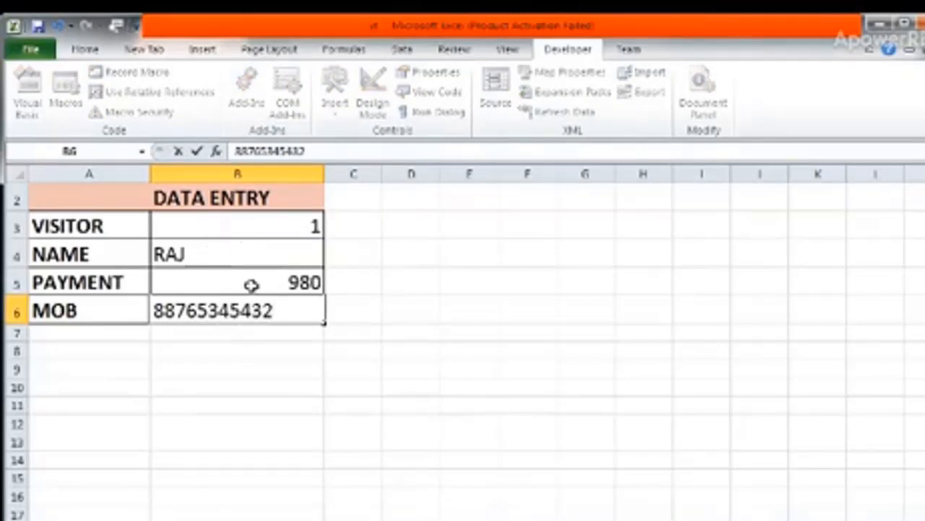
Left-align the entered values in cells B3:B6.
left_click_drag(236, 221, 242, 309)
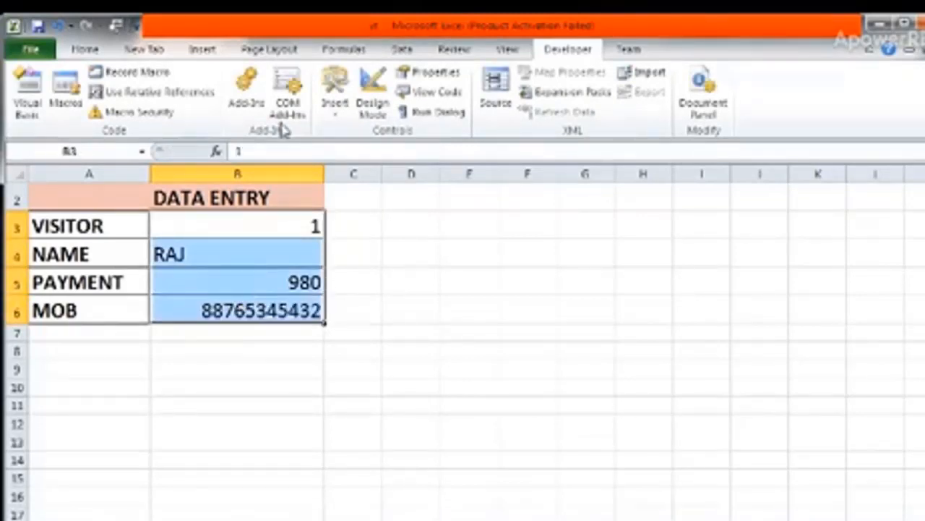
left_click(87, 52)
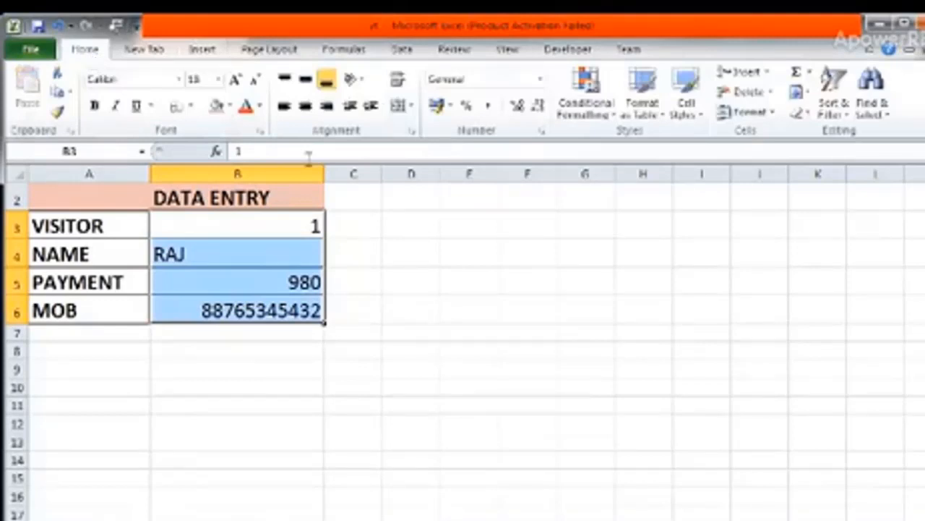
left_click(306, 106)
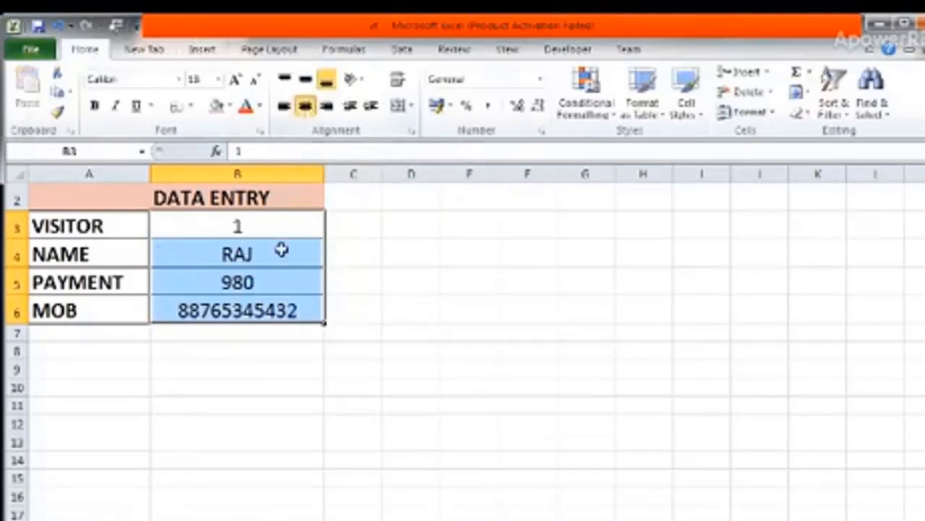
left_click(285, 109)
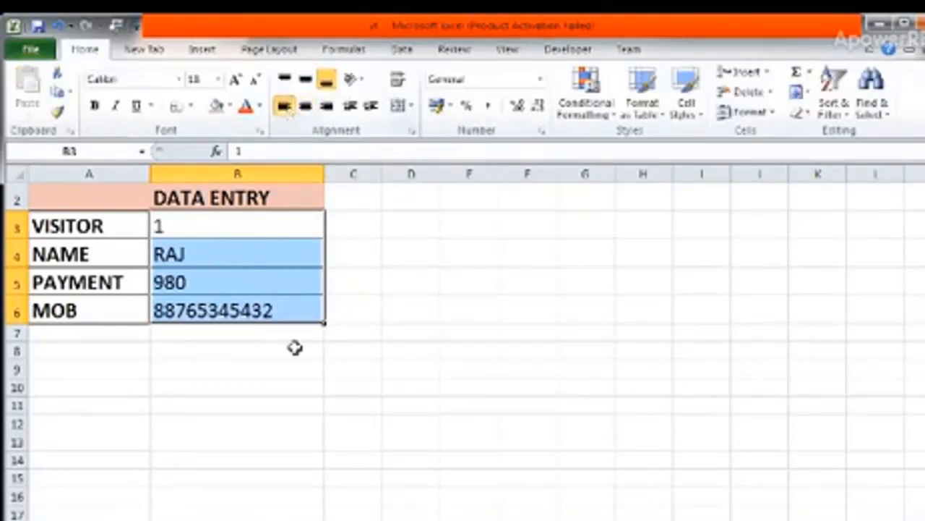
left_click(269, 275)
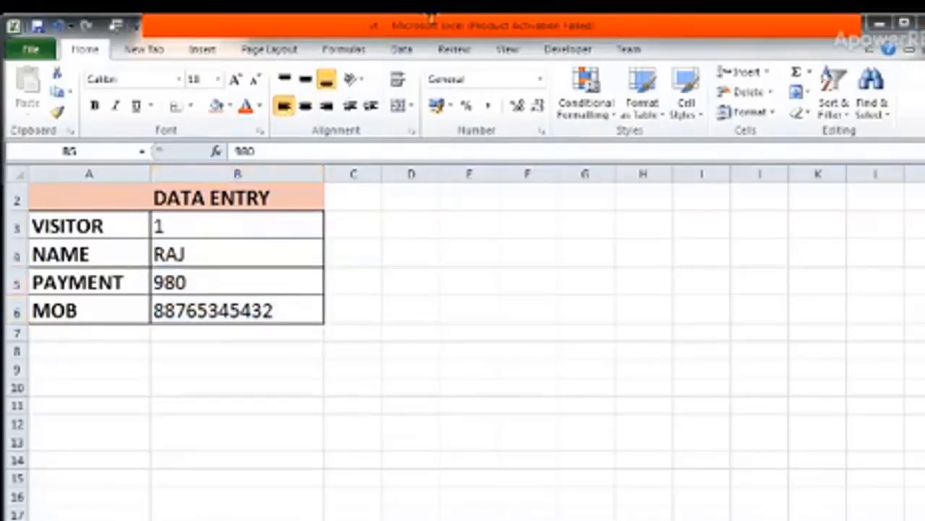
Start recording a macro stored in This Workbook, with Ctrl+Shift+M as its shortcut key.
left_click(573, 52)
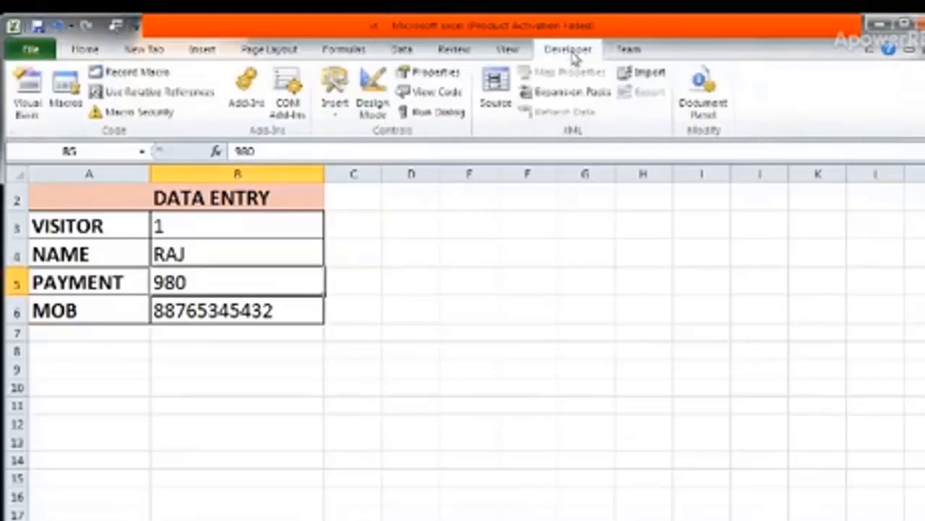
left_click(130, 75)
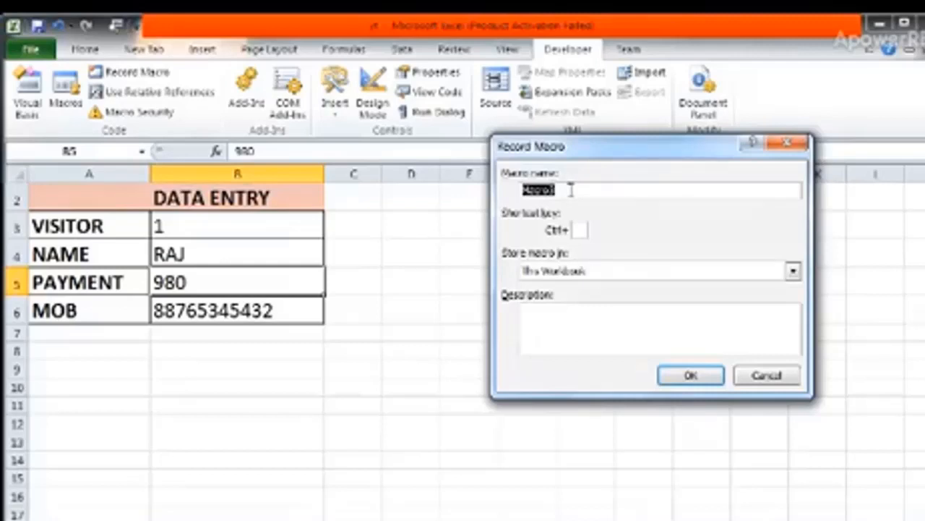
left_click(582, 230)
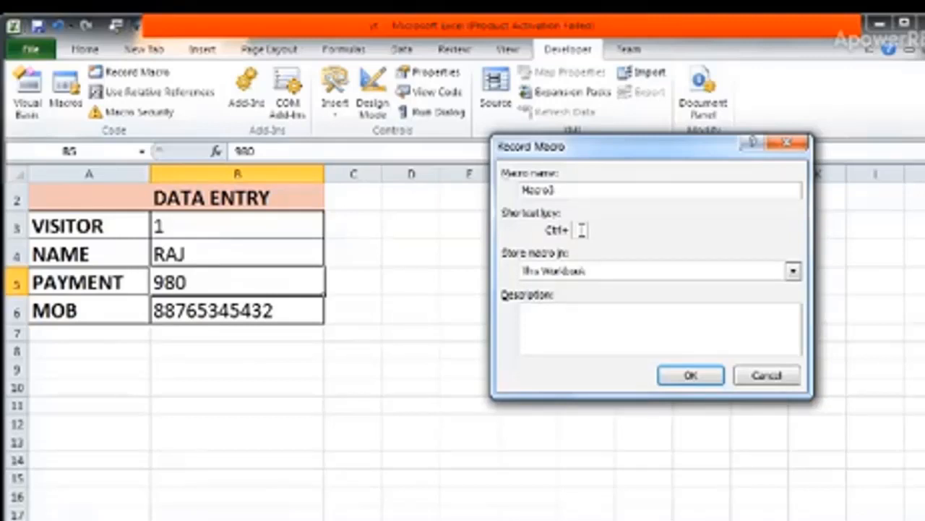
type("E")
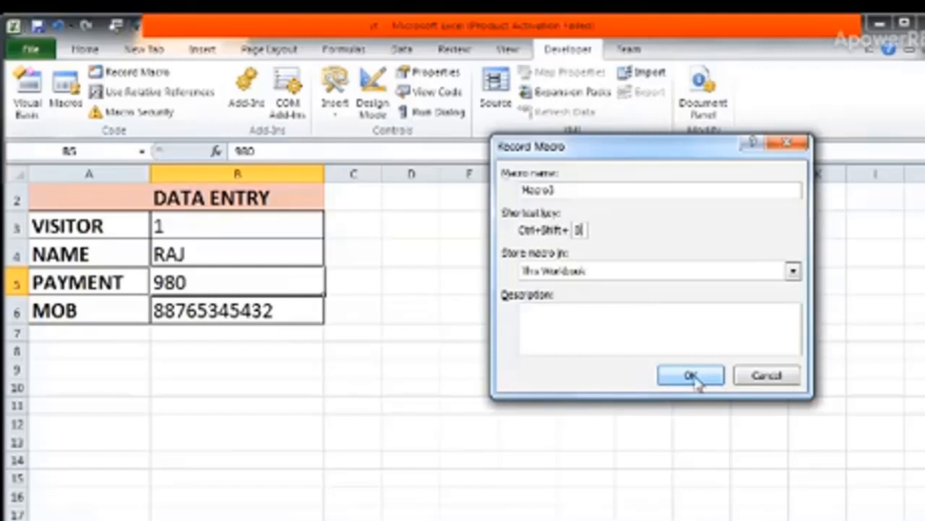
left_click(694, 379)
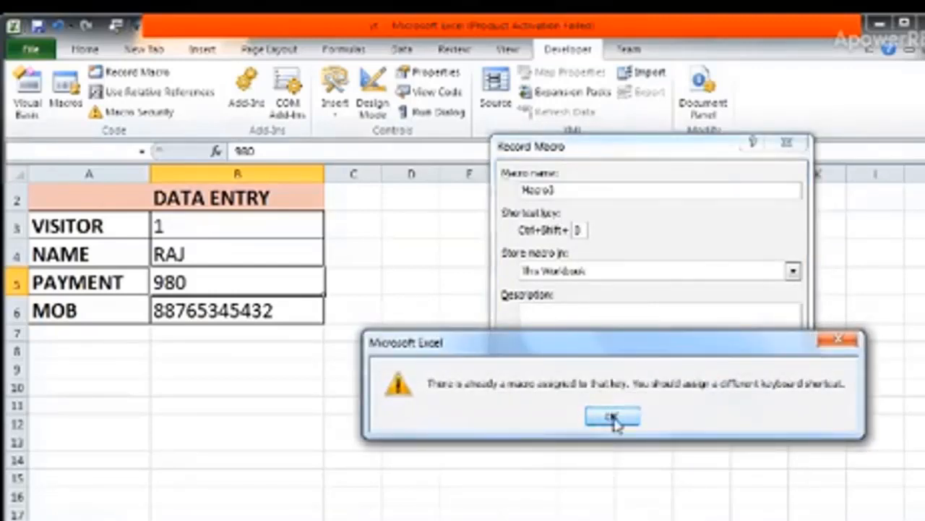
left_click(612, 418)
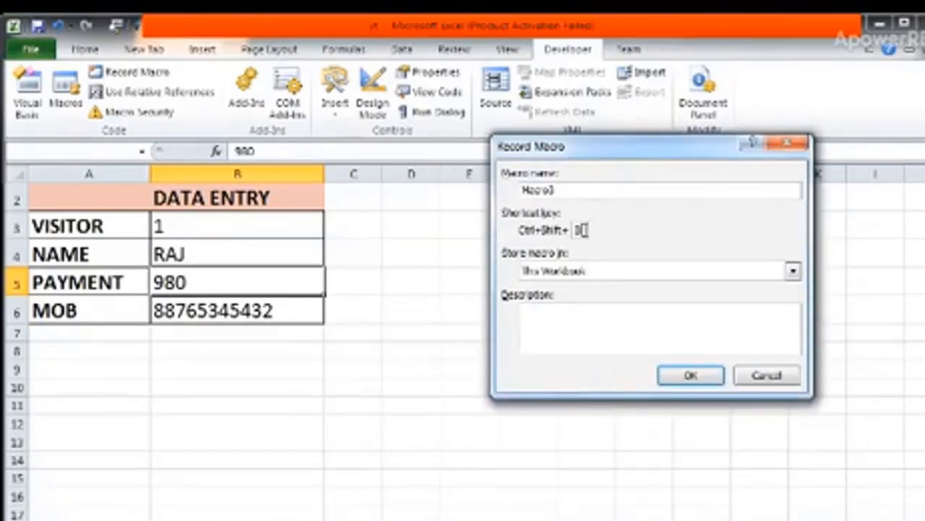
key("BackSpace")
type("M")
left_click(690, 375)
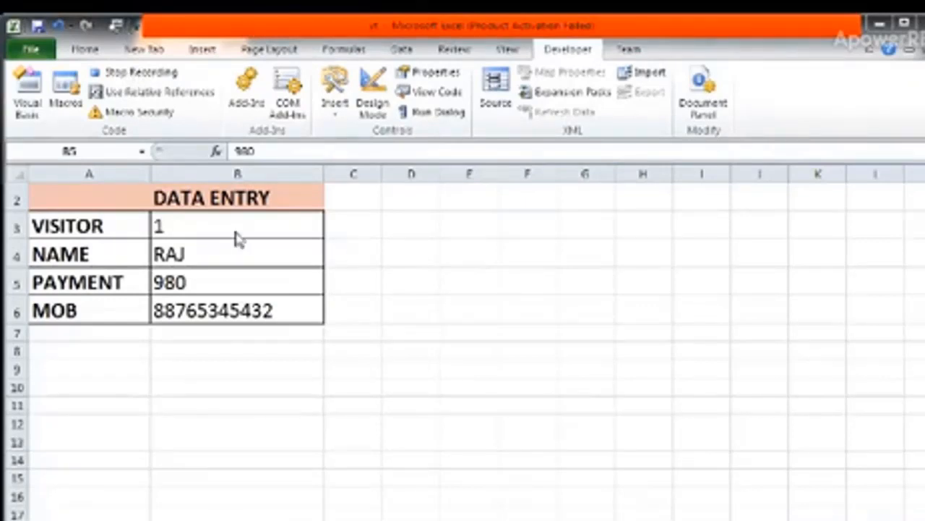
Copy the visitor value from B3 and select cell A3 under VISITOR on the DATA ENTRY RECORDS sheet.
left_click(180, 225)
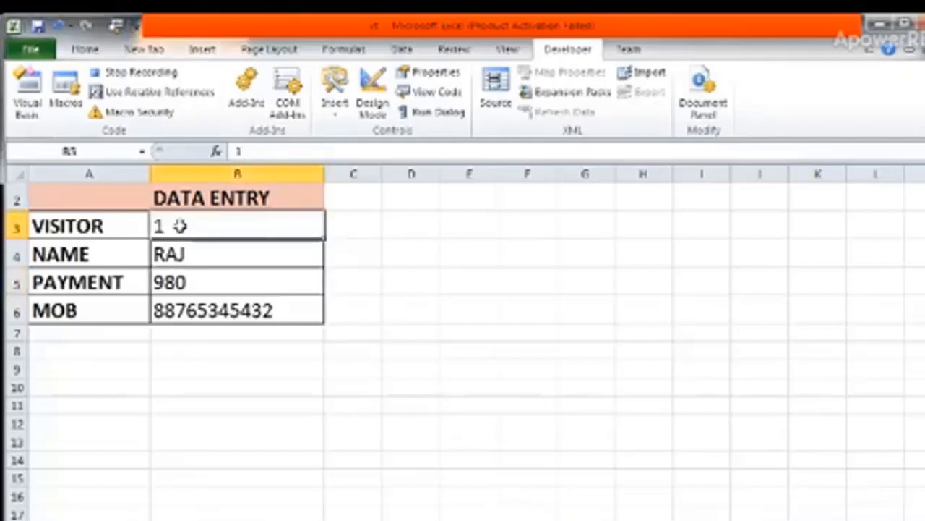
right_click(180, 227)
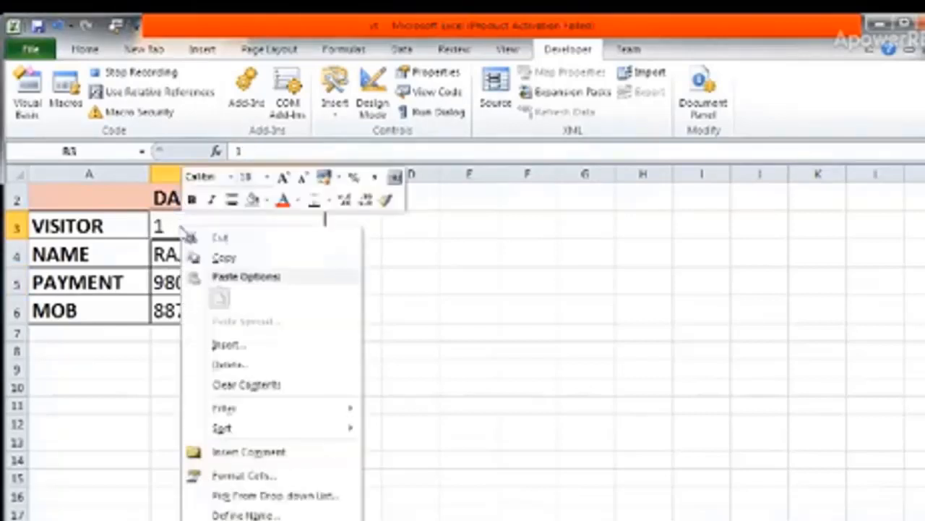
left_click(226, 258)
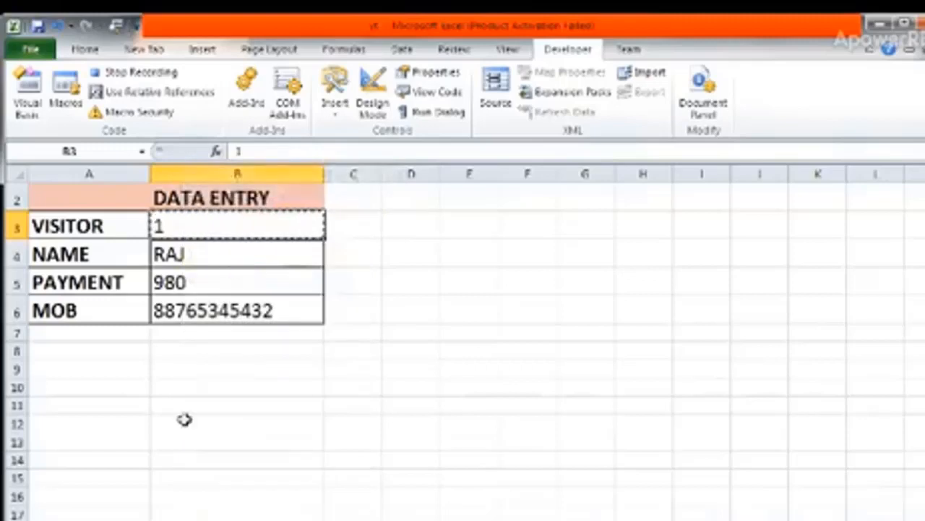
left_click(159, 520)
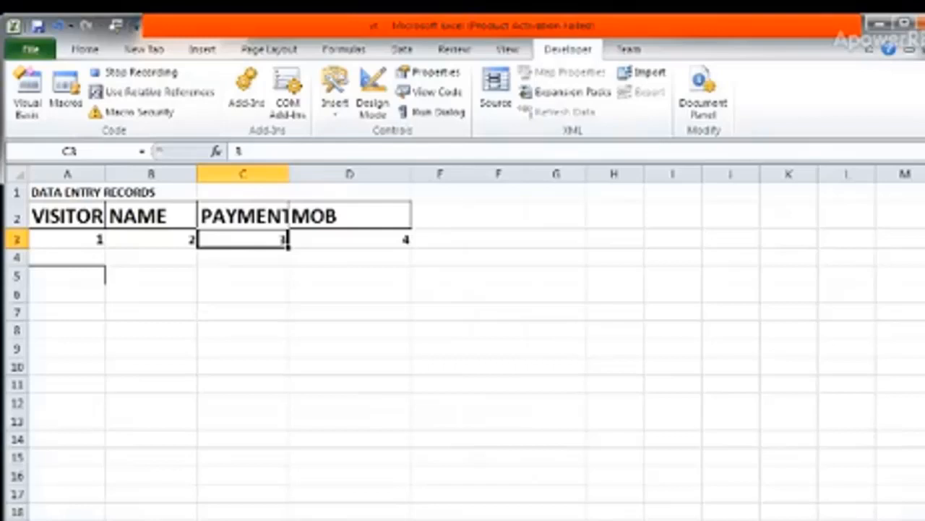
left_click(362, 520)
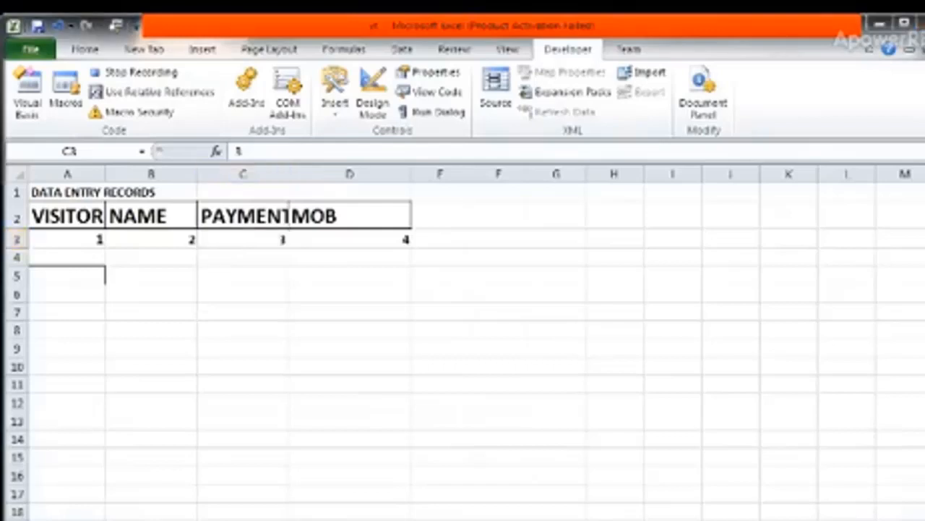
left_click(65, 206)
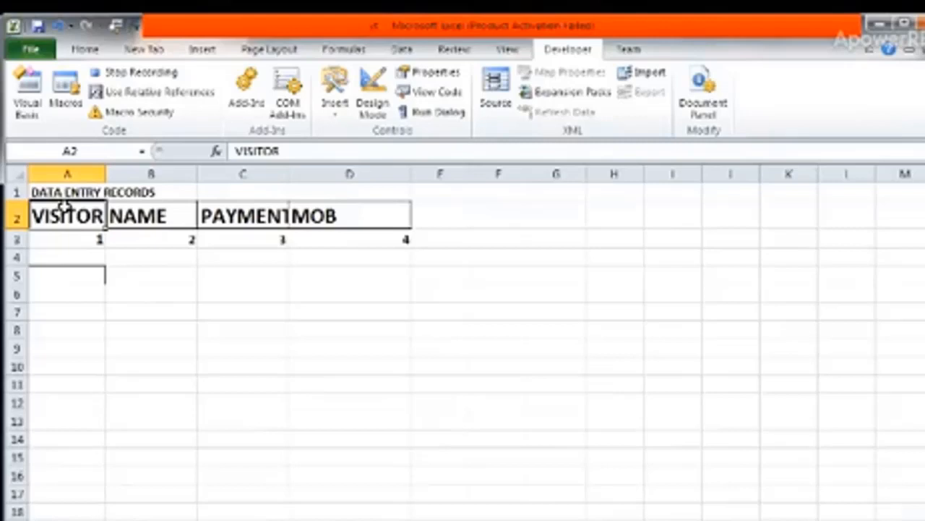
key("Down")
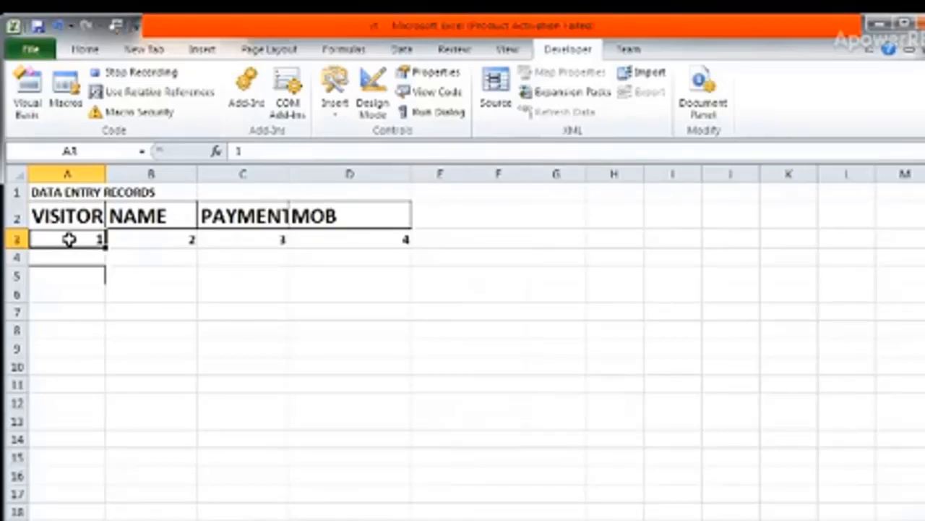
Turn on relative references for the recording and paste the copied visitor value into cell A4.
left_click(152, 92)
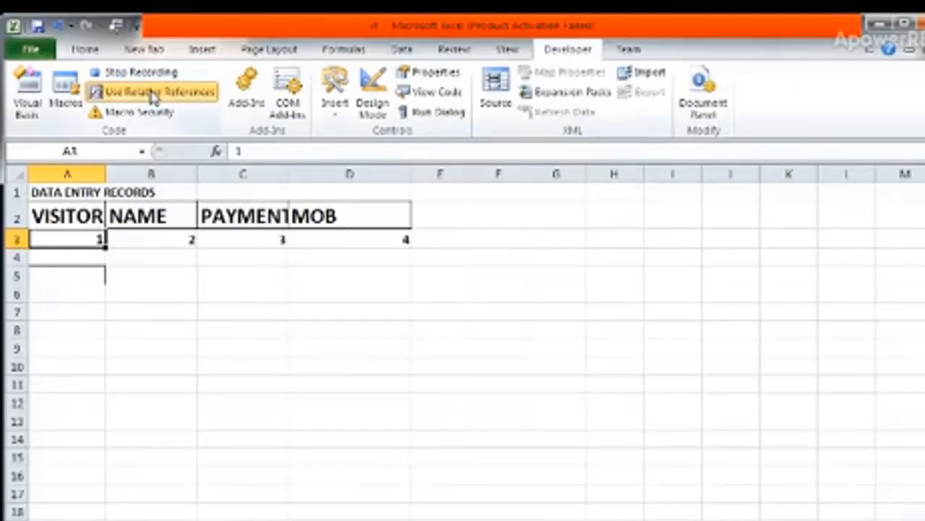
key("Down")
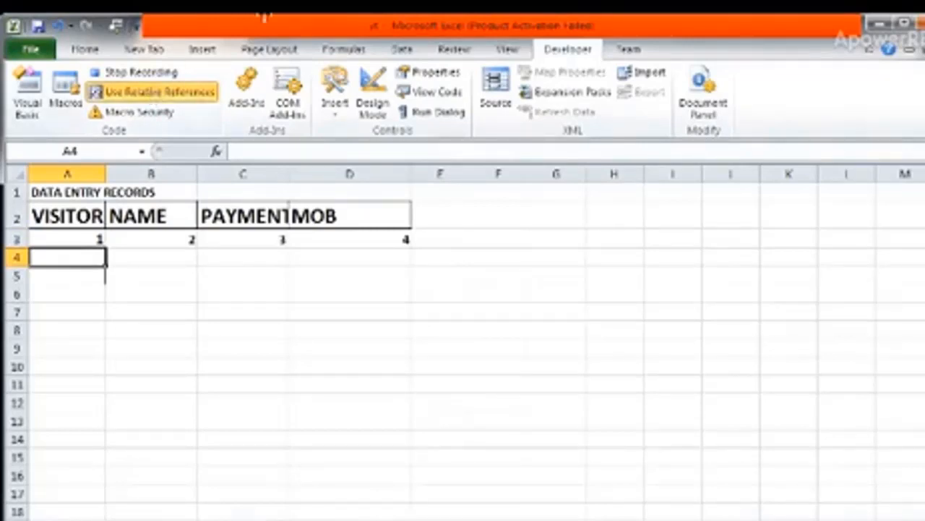
right_click(71, 257)
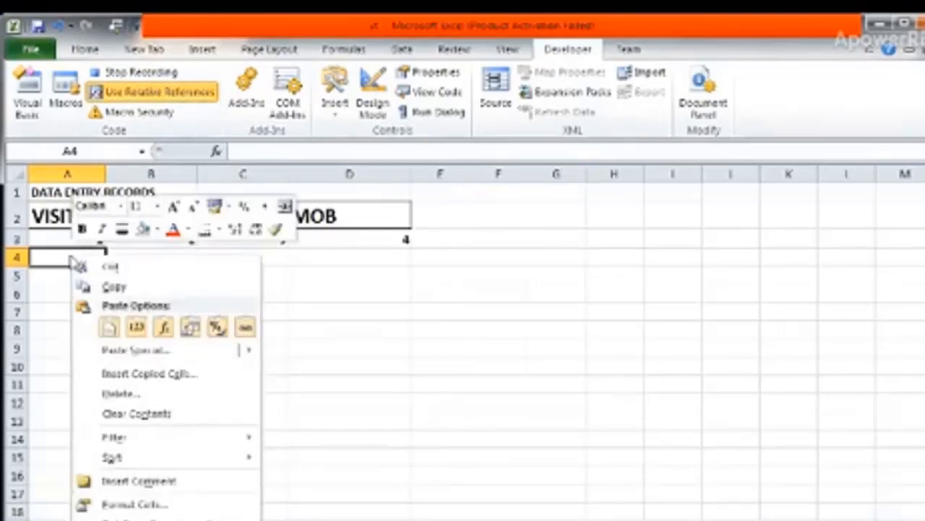
left_click(109, 326)
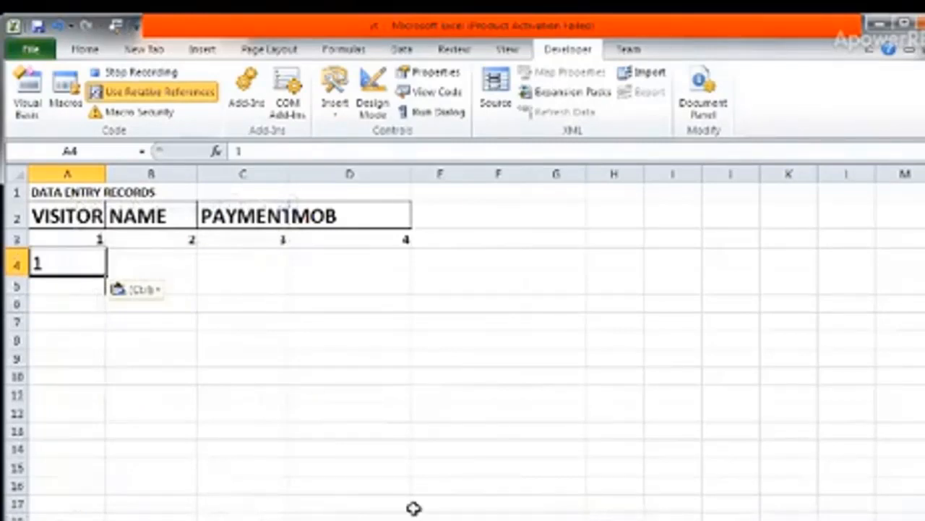
Select cell B4 under NAME on the records sheet and turn off relative references for the recording.
left_click(78, 261)
key("Tab")
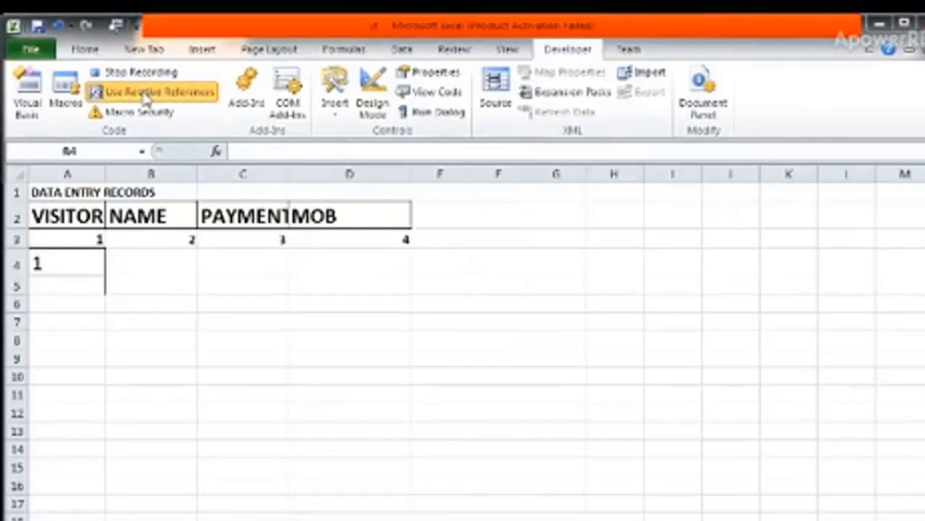
left_click(146, 99)
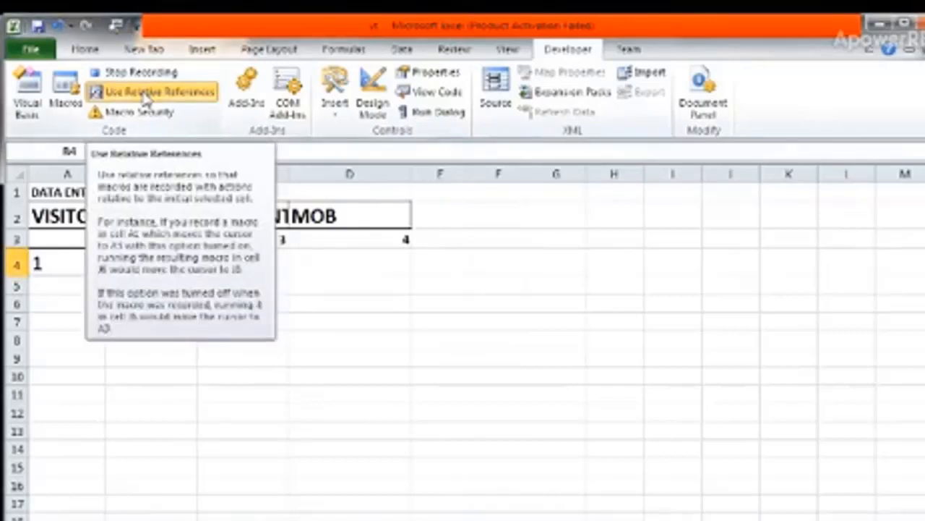
left_click(522, 449)
left_click(182, 269)
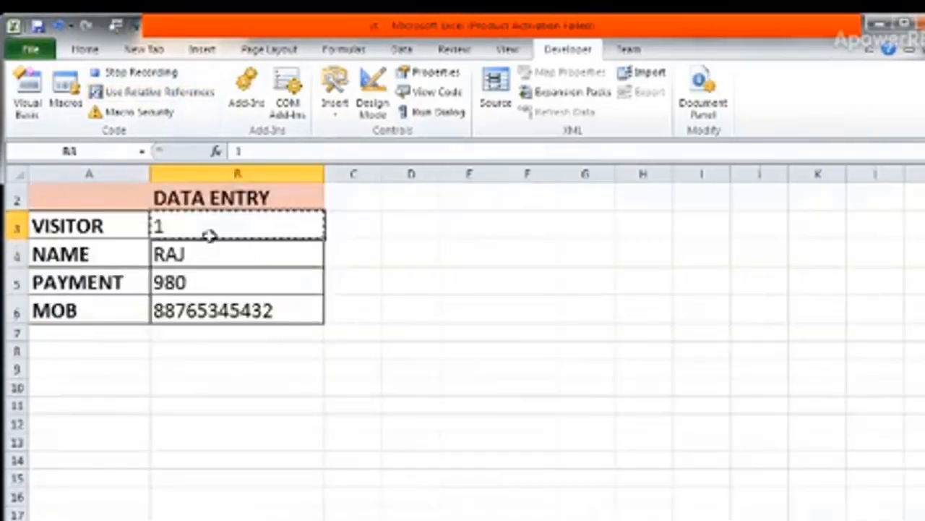
Copy the name from B4 of the data entry form and paste it into B4 under NAME on the records sheet.
key("Down")
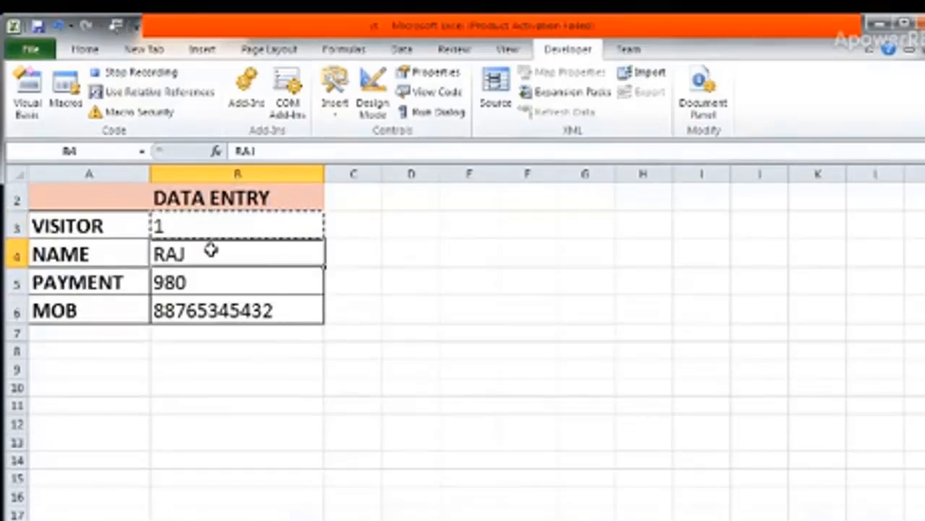
right_click(212, 252)
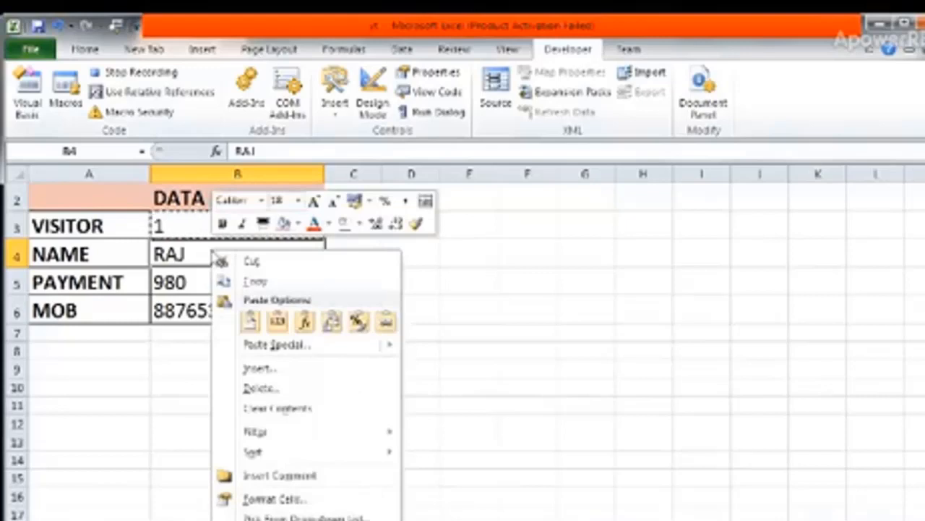
left_click(254, 282)
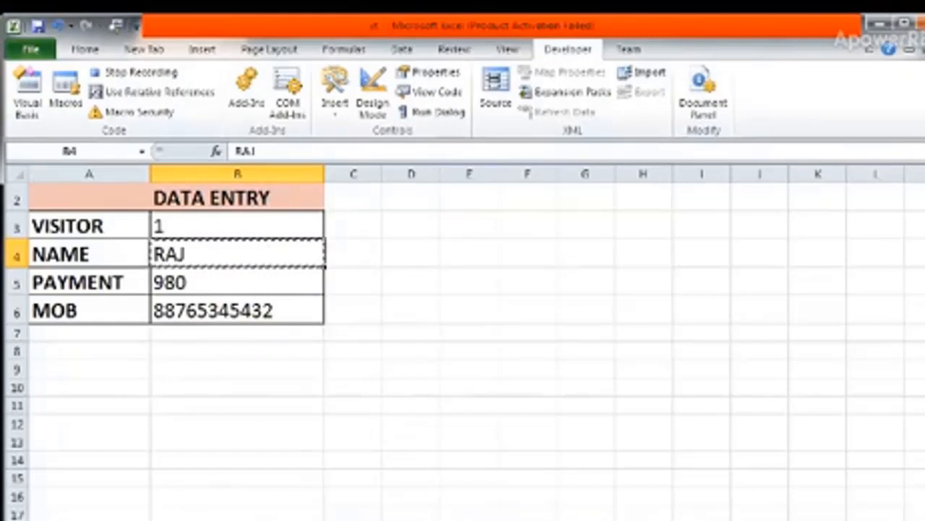
key("ctrl+Page_Down")
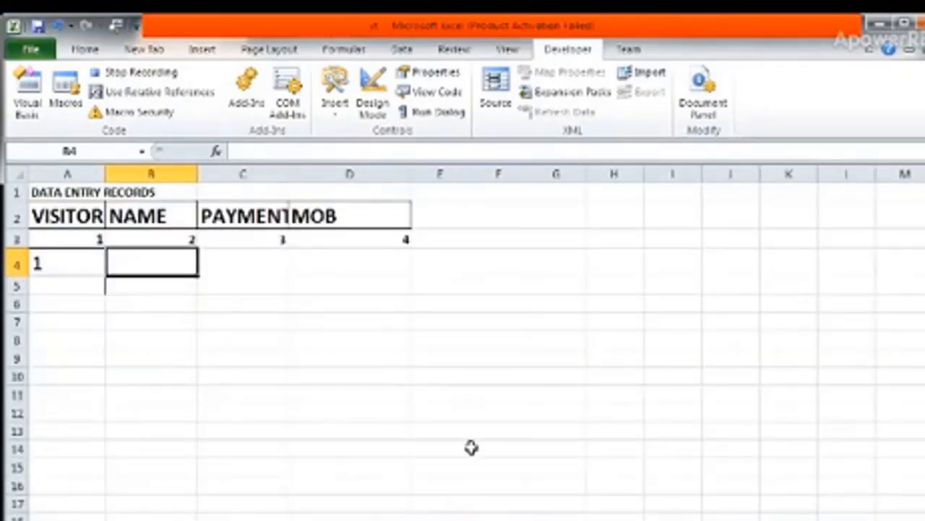
right_click(145, 262)
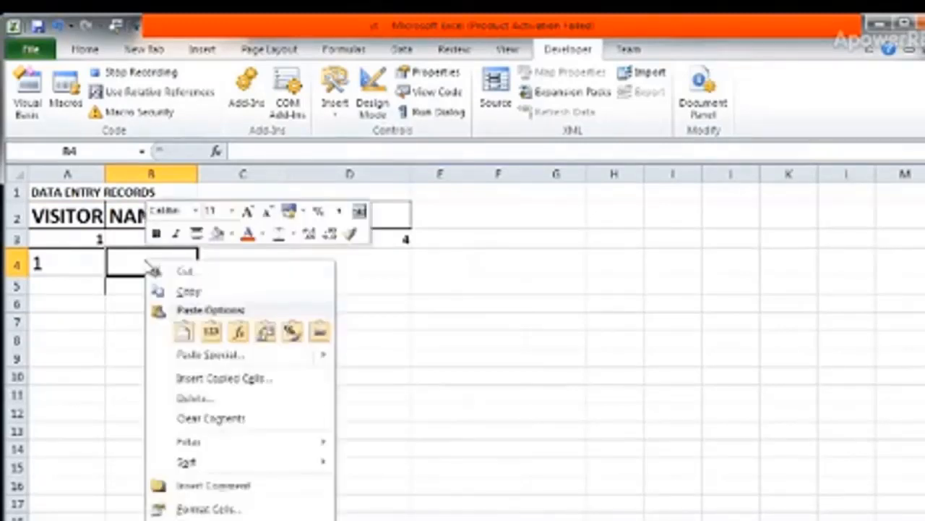
left_click(185, 332)
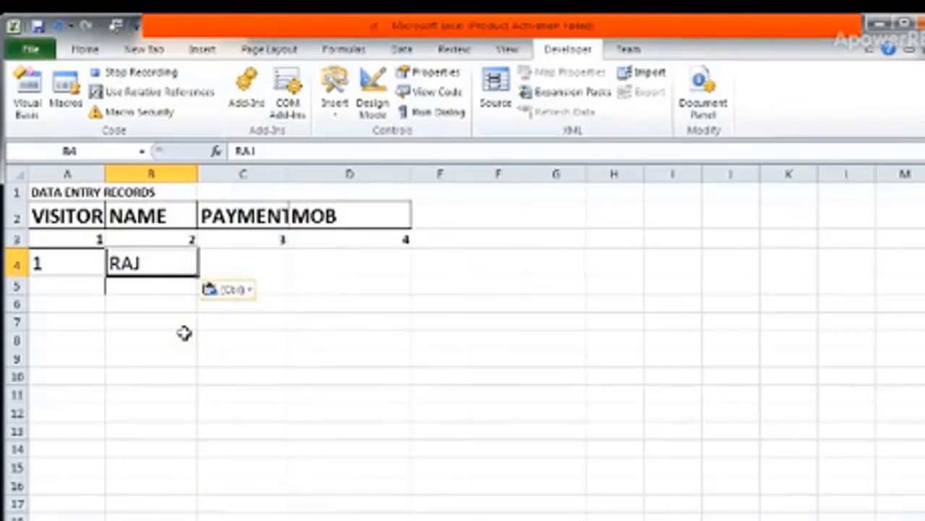
Turn on relative references and select cell C4 under PAYMENT on the records sheet.
left_click(146, 93)
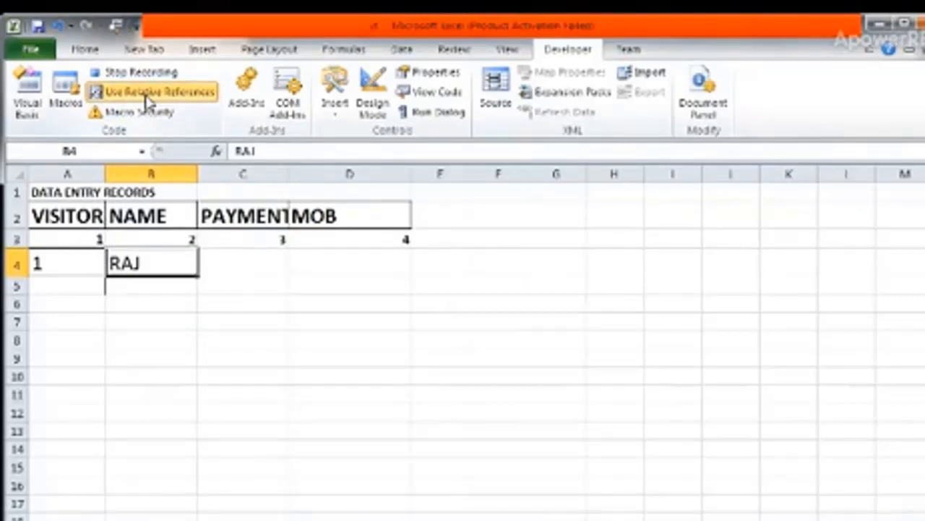
key("Down")
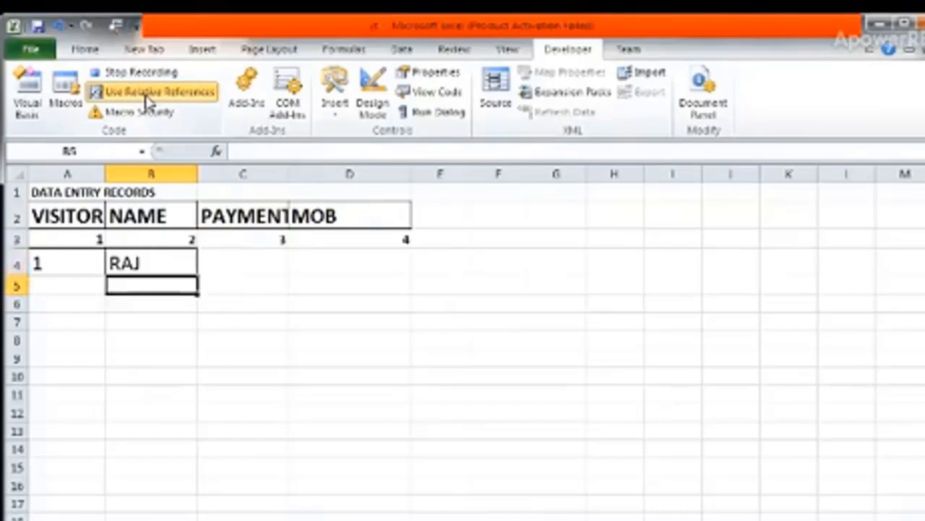
key("Up")
key("Right")
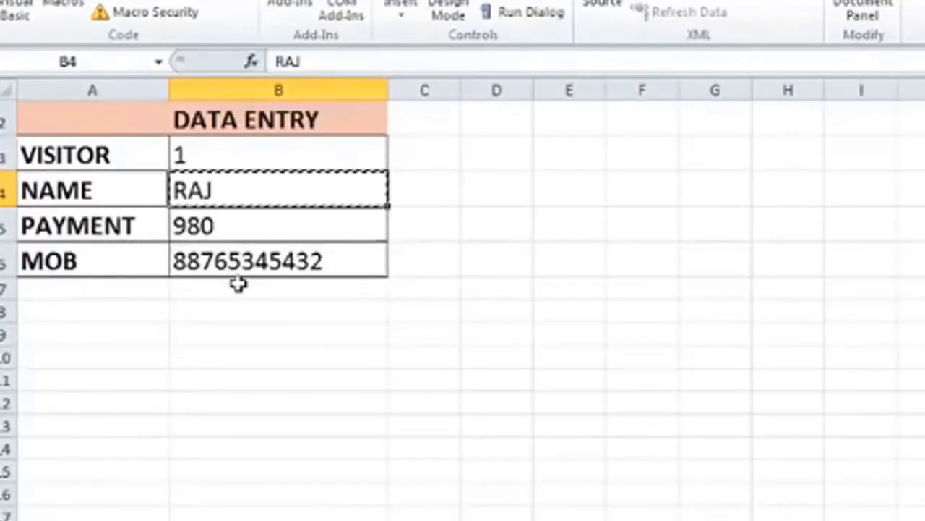
Copy the payment value from B5 of the form and paste it into C4 on the records sheet.
key("Down")
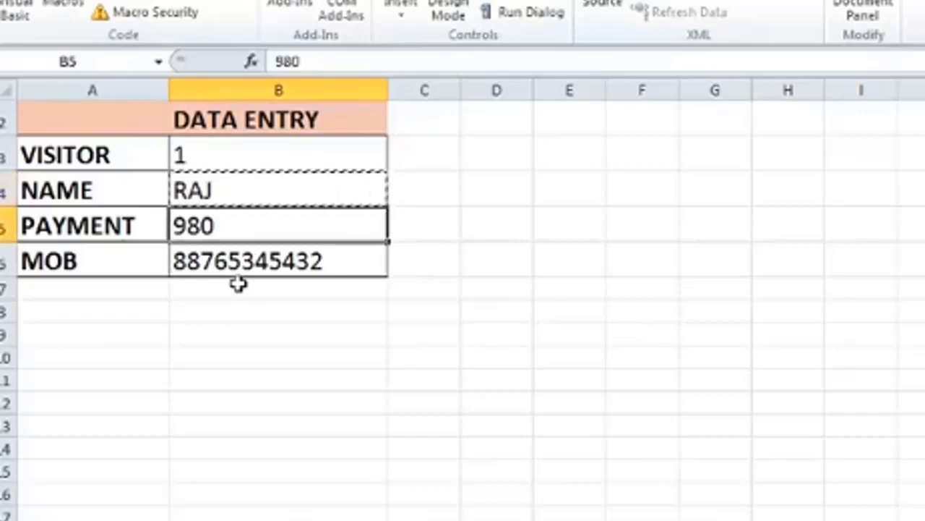
right_click(222, 232)
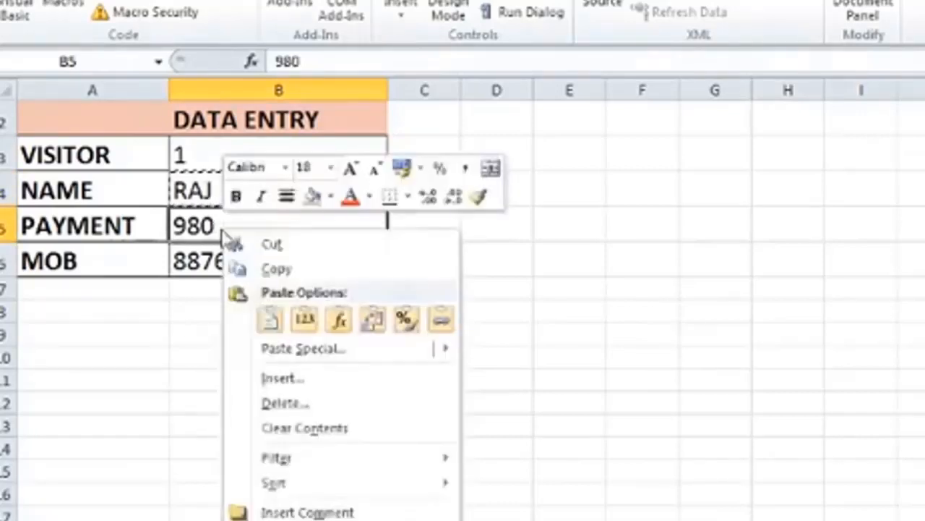
left_click(244, 268)
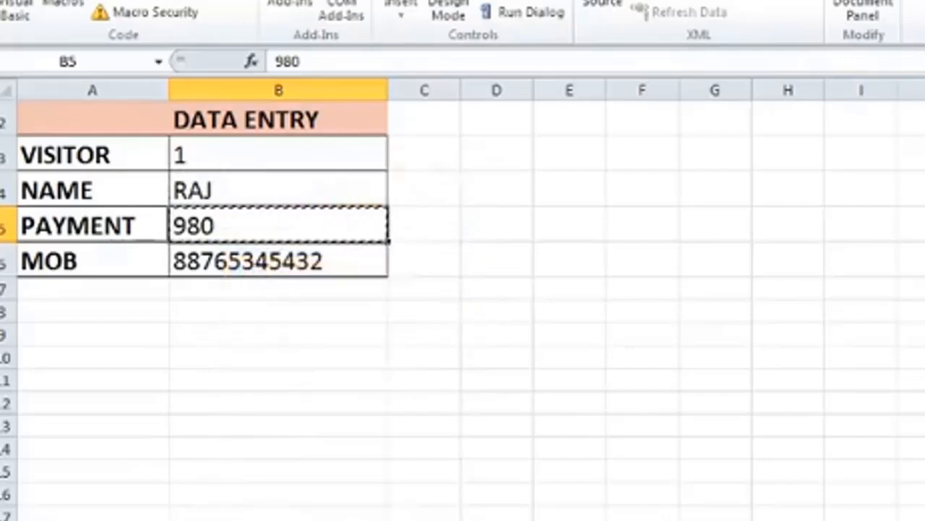
key("ctrl+Page_Down")
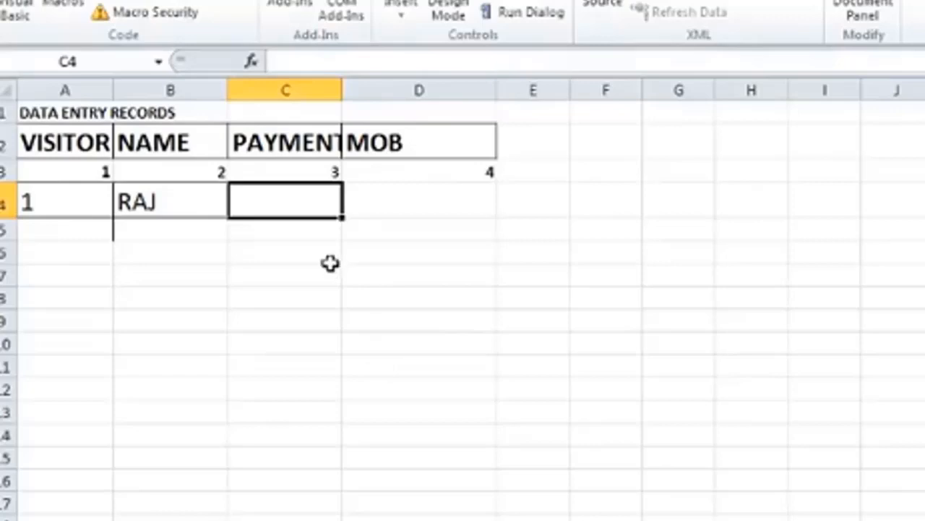
right_click(292, 209)
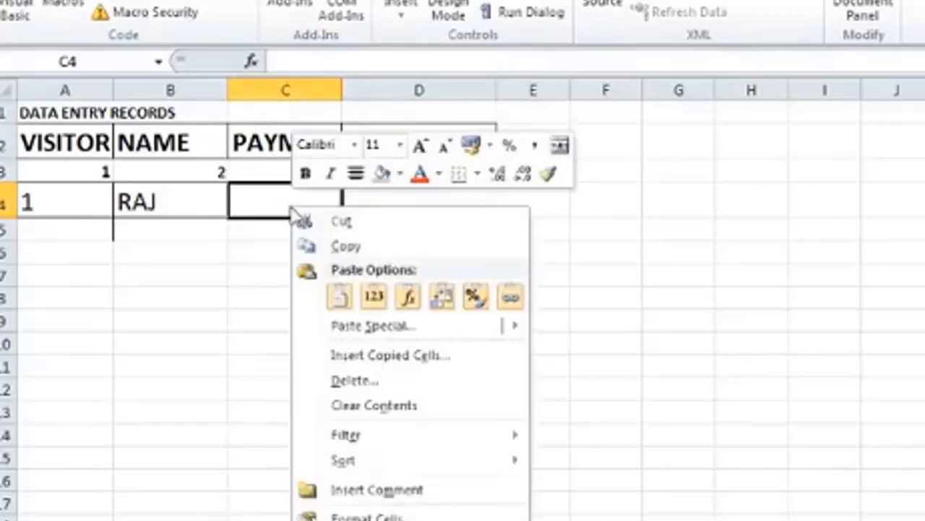
left_click(339, 296)
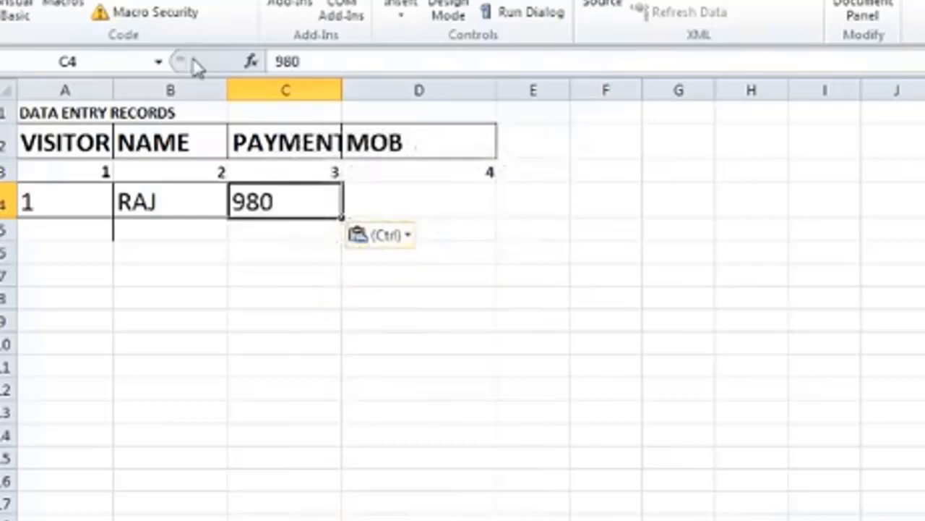
Select D4 using relative references and paste the mobile number copied from B6 of the form into it.
left_click(141, 4)
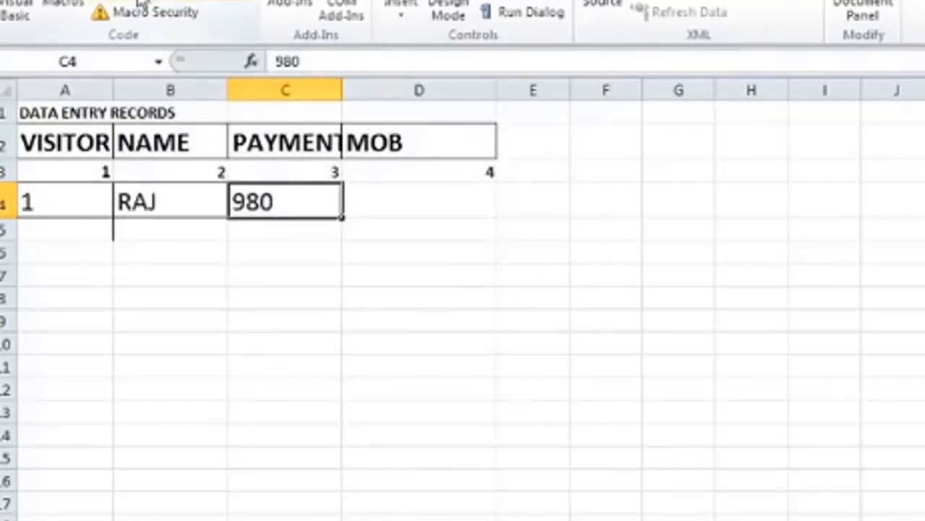
key("Tab")
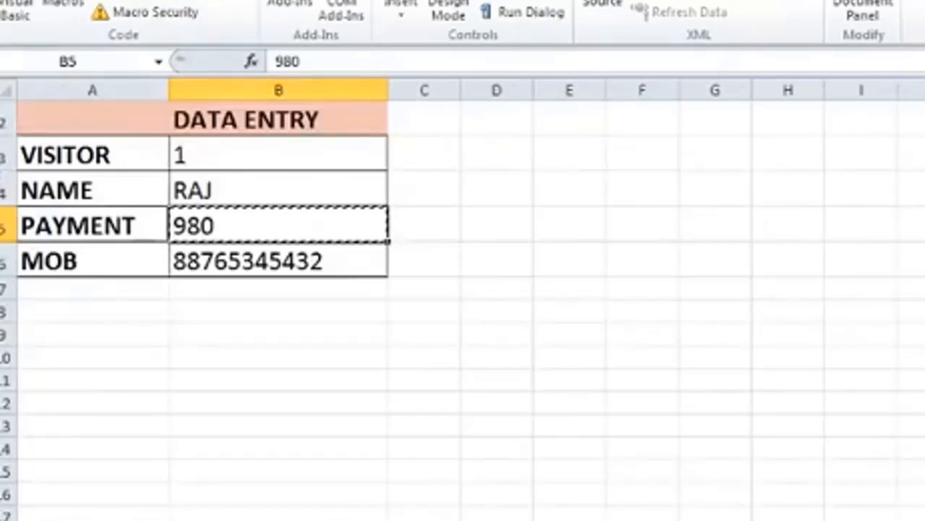
left_click(279, 260)
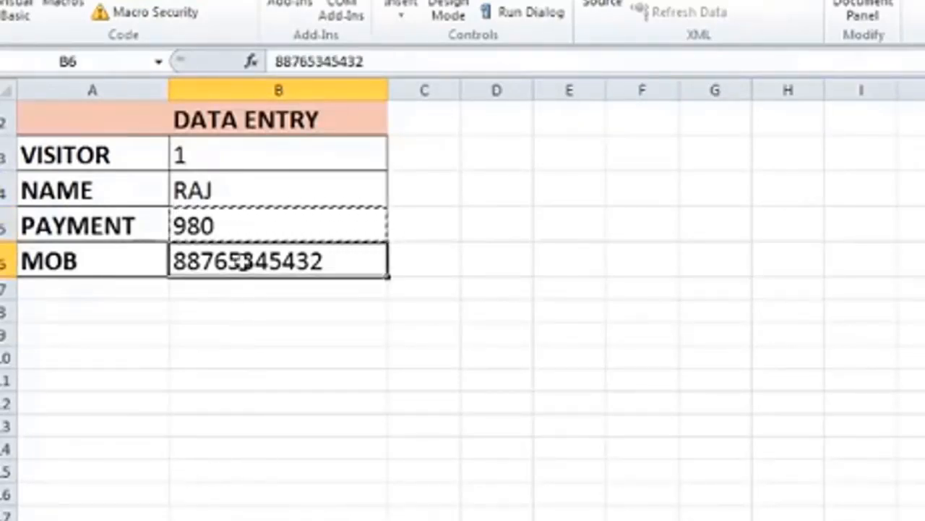
right_click(242, 260)
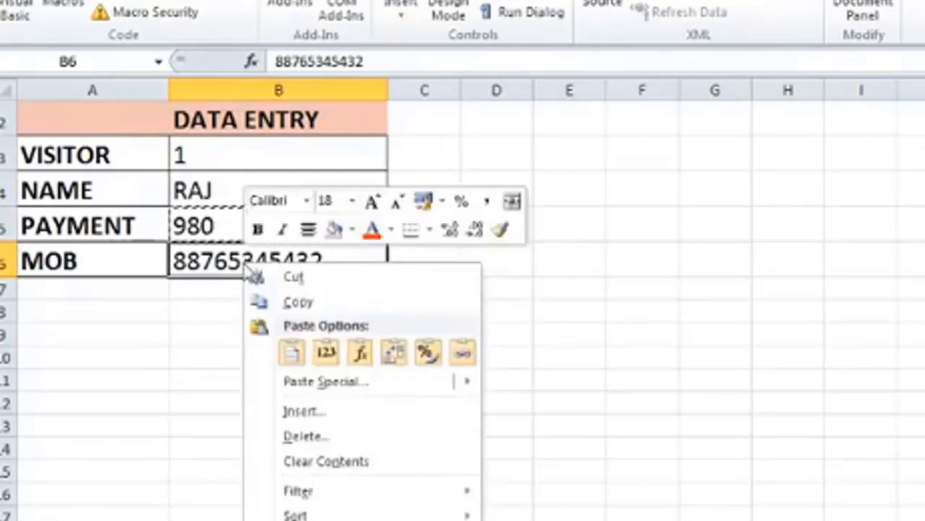
left_click(291, 304)
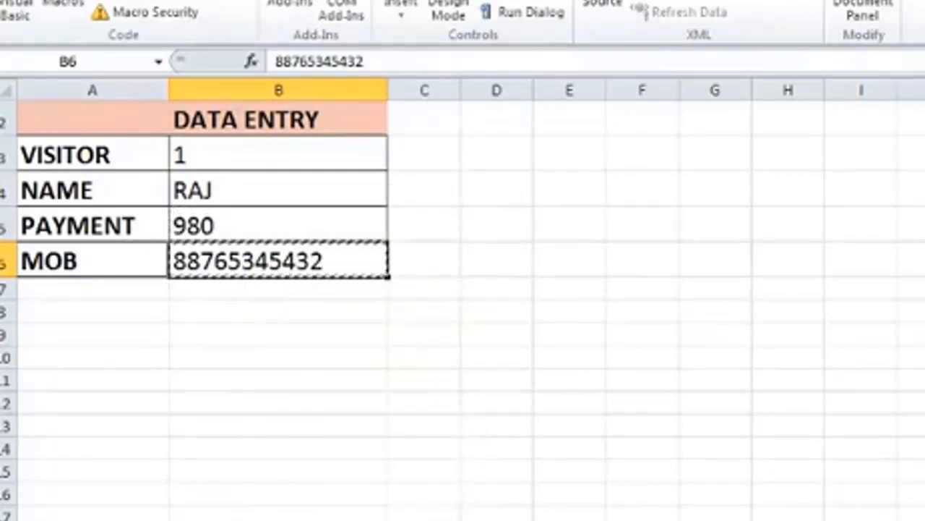
left_click(217, 519)
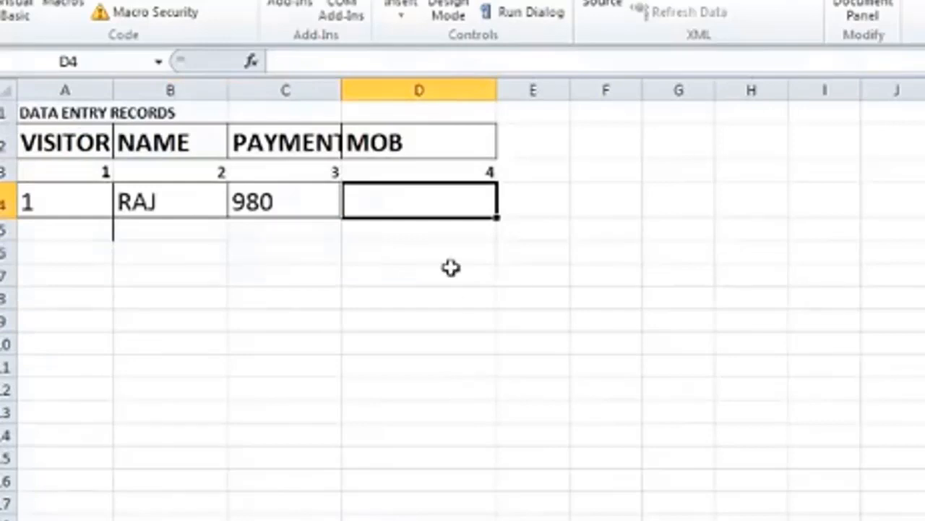
right_click(423, 203)
left_click(473, 289)
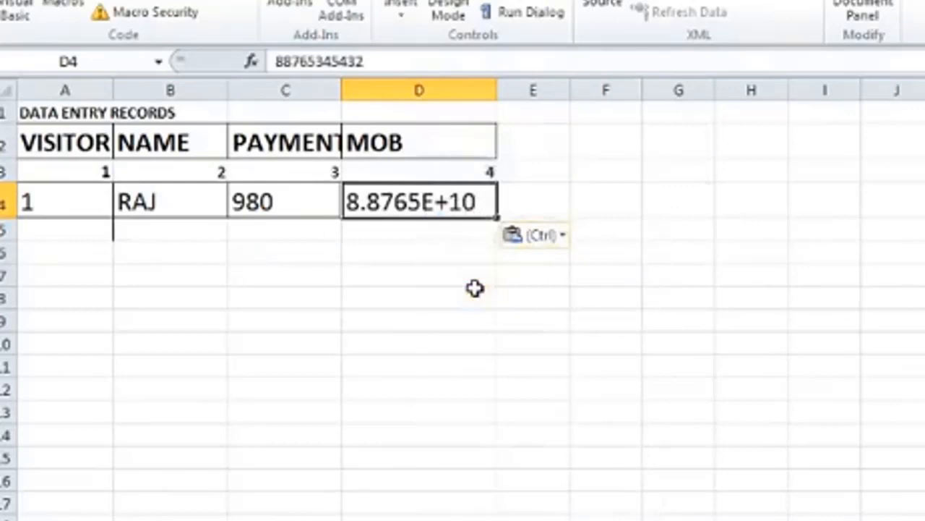
Clear D4, paste the copied mobile number into it again, and widen column D to fit the number.
key("Delete")
right_click(429, 202)
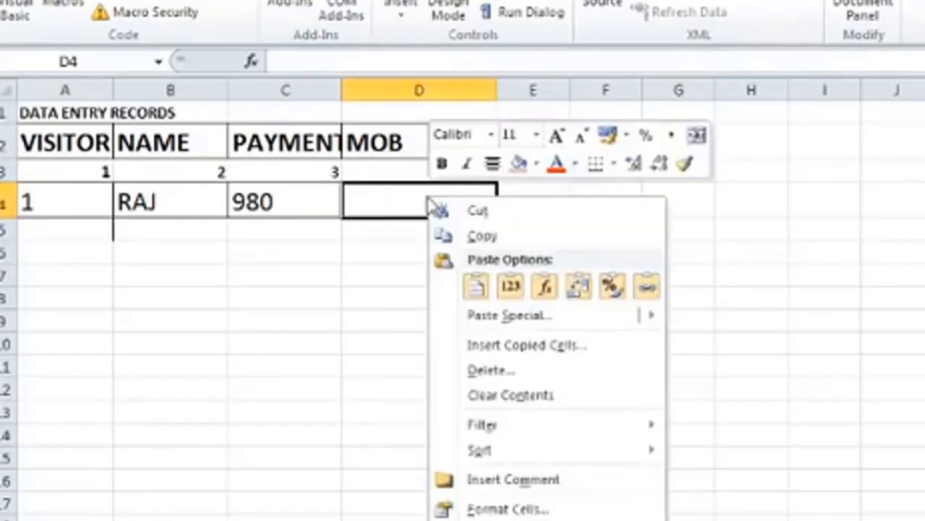
left_click(476, 287)
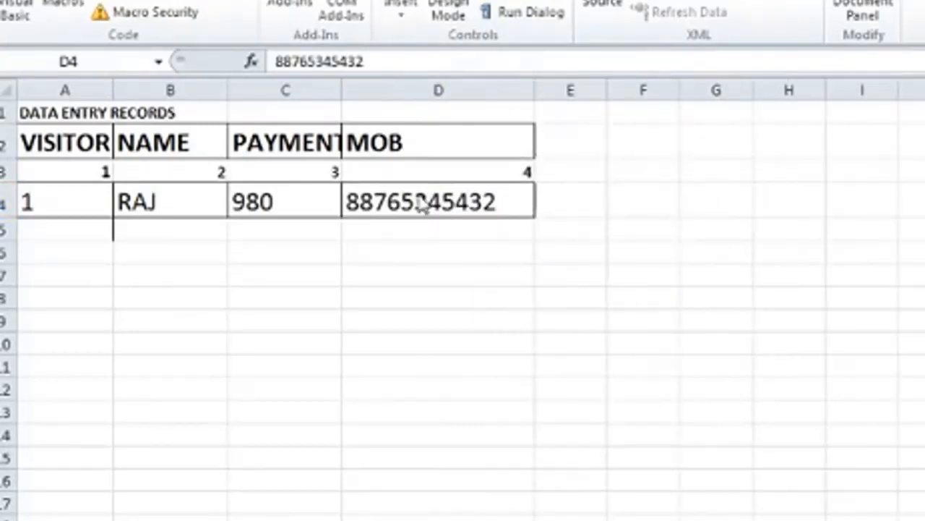
left_click(421, 199)
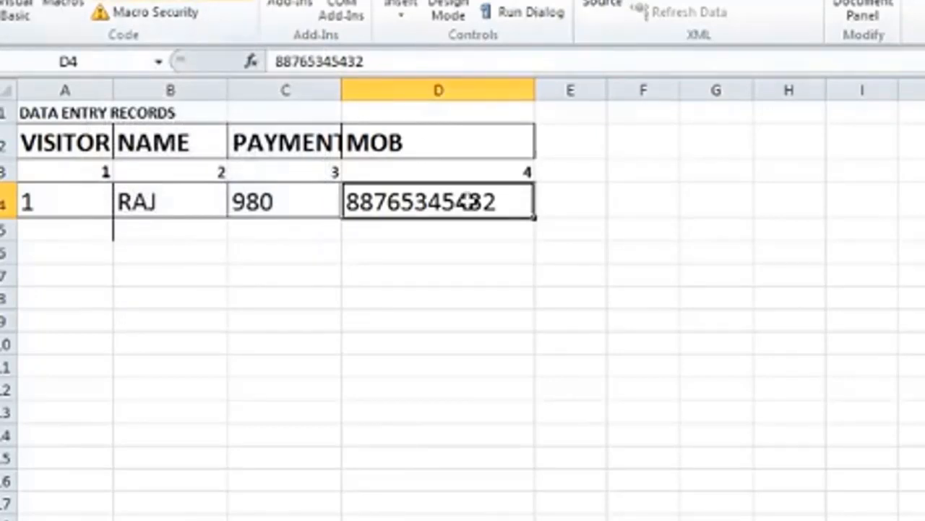
key("Tab")
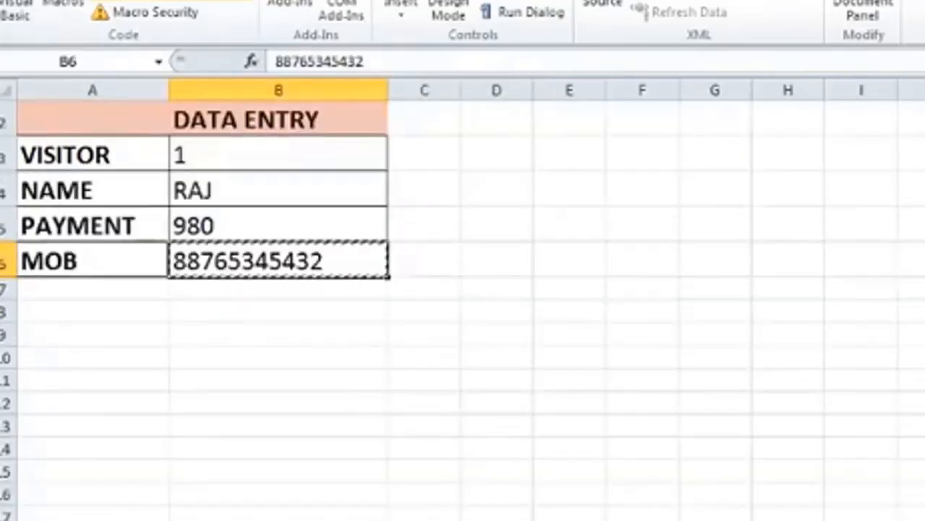
Clear the contents of B3:B6 on the data entry form and select cell B3.
left_click_drag(240, 156, 259, 262)
right_click(290, 196)
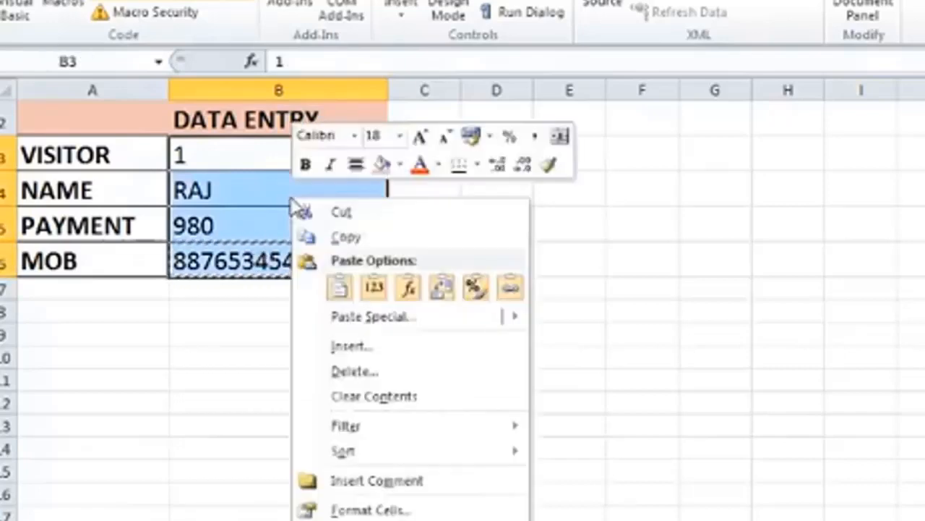
left_click(347, 400)
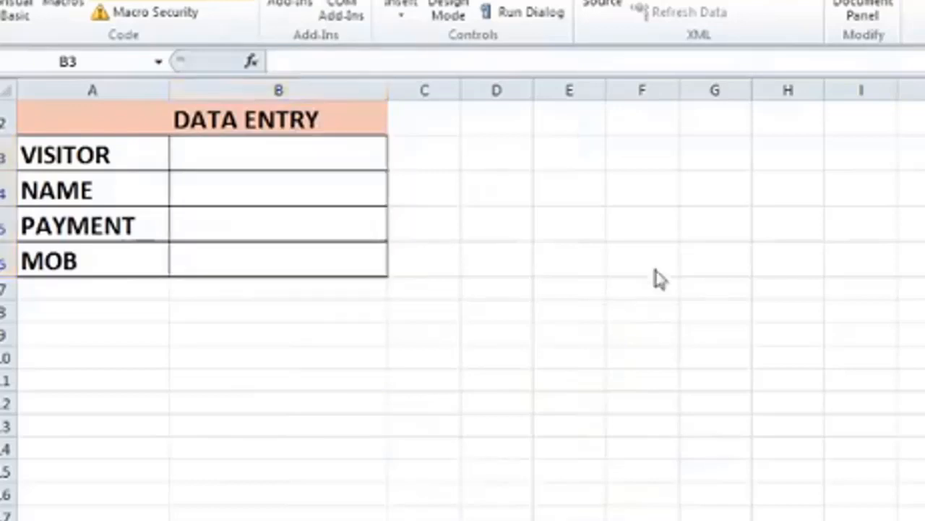
left_click_drag(230, 152, 278, 260)
left_click(229, 151)
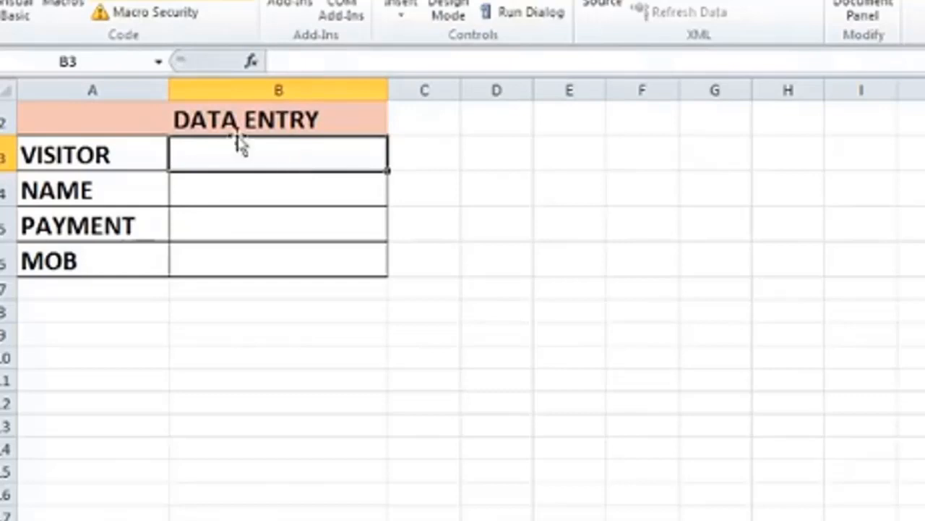
Fill in the data entry form with visitor 2, the visitor's name, payment 800 and the mobile number.
type("2")
key("Return")
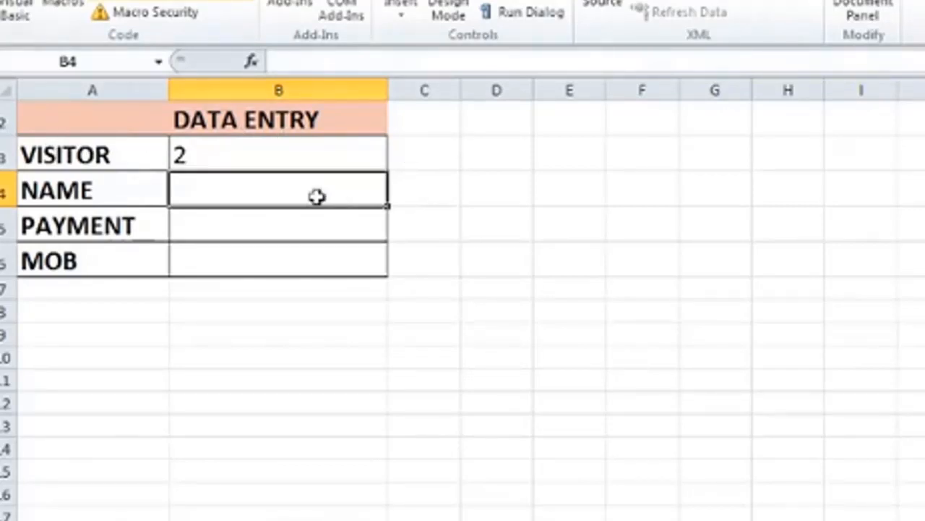
type("JAI")
key("Return")
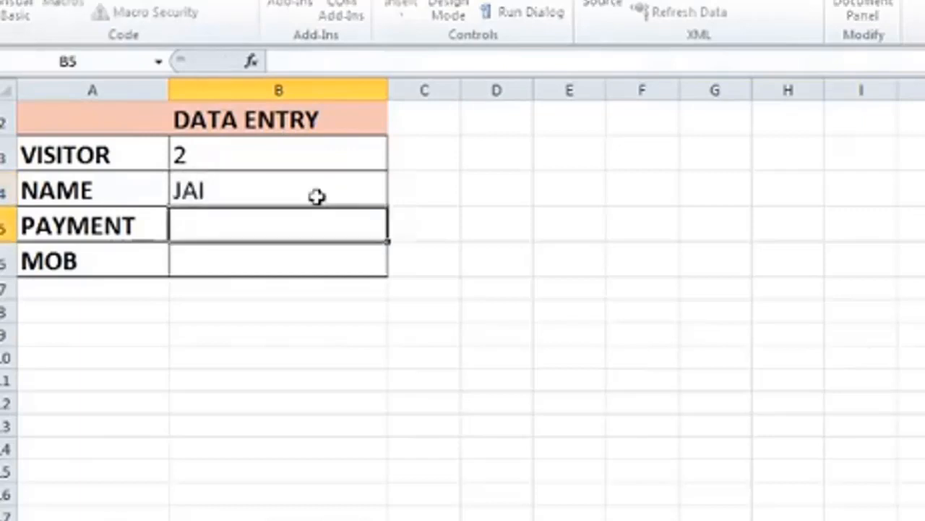
type("800")
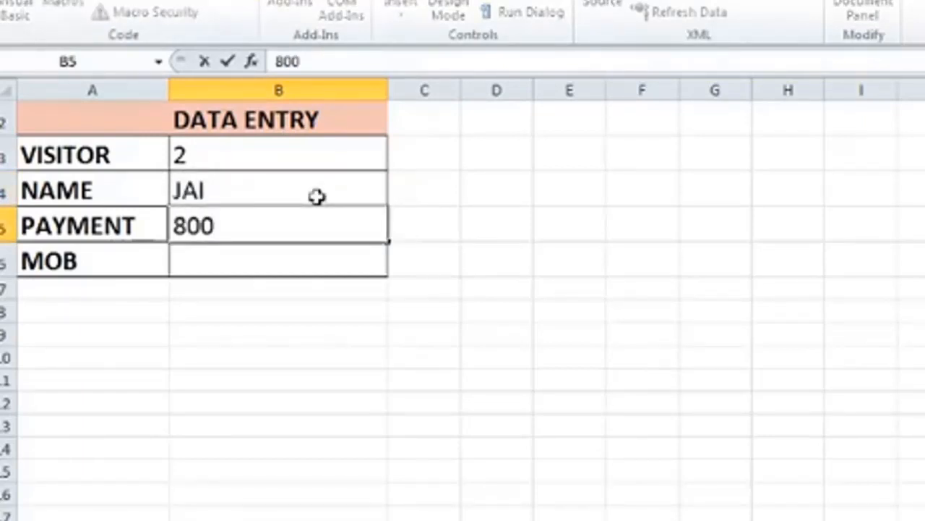
key("Return")
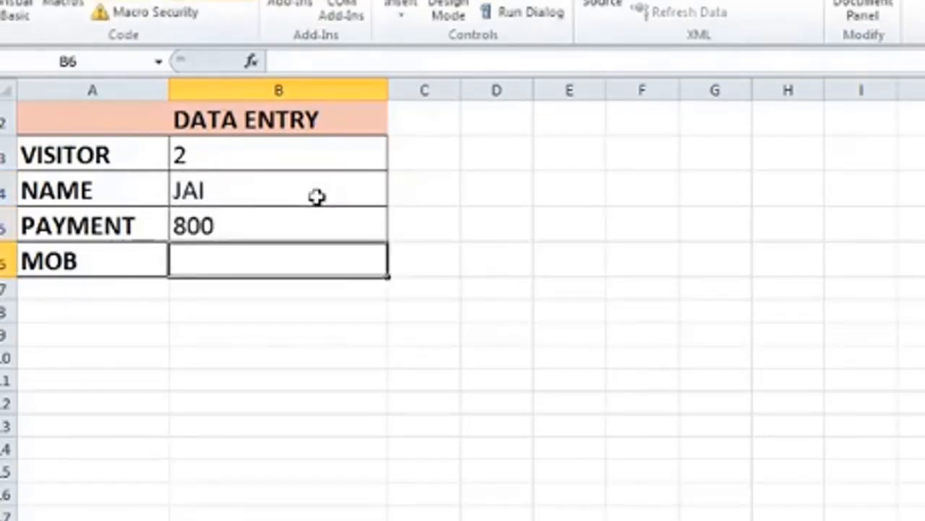
type("8768")
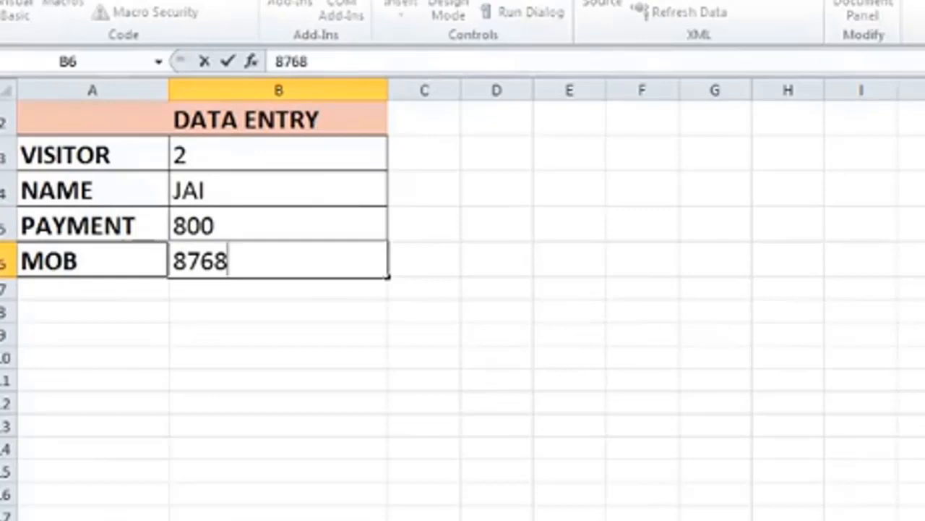
key("Return")
key("Return")
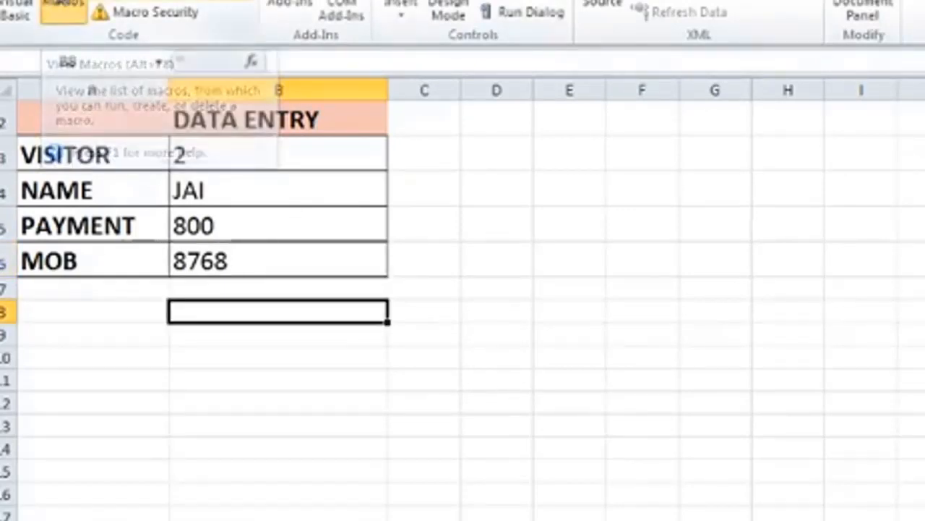
Run Macro3 for visitor 2, check the new row on the records sheet and return to the form.
left_click(64, 8)
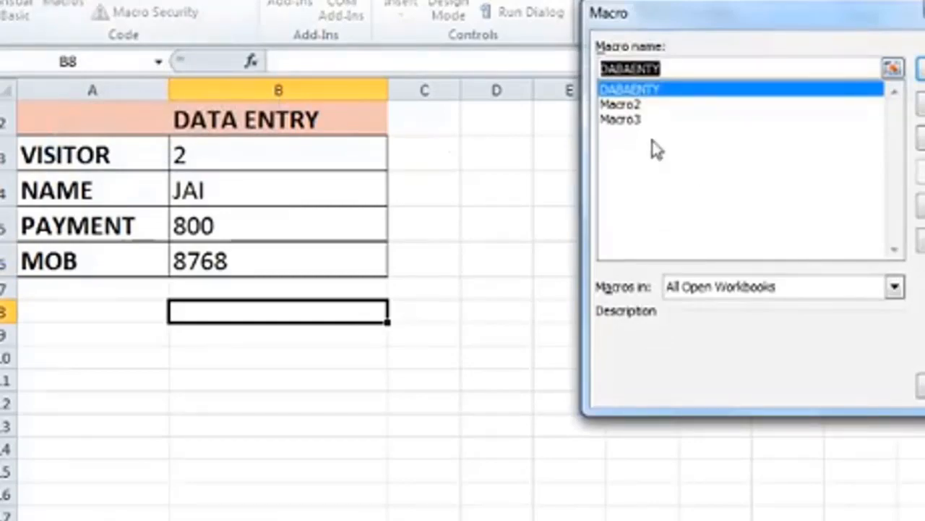
left_click(622, 121)
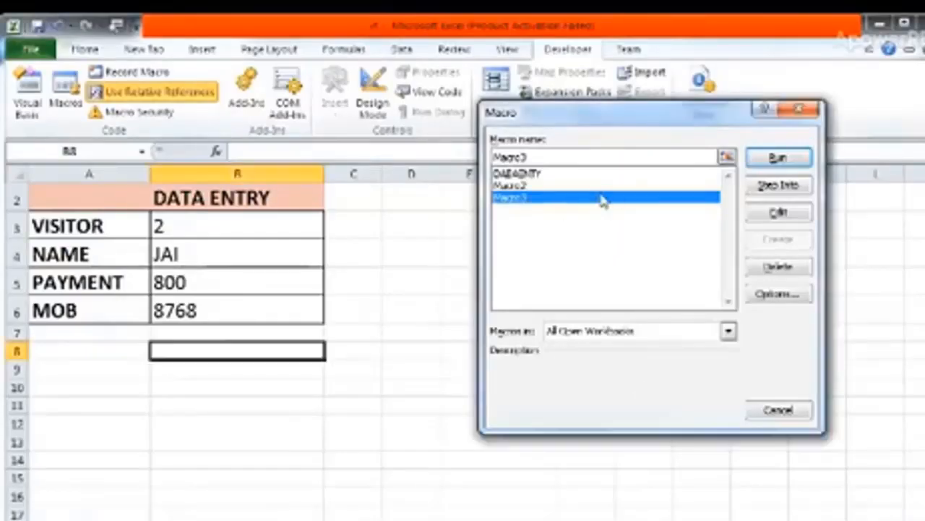
left_click(774, 156)
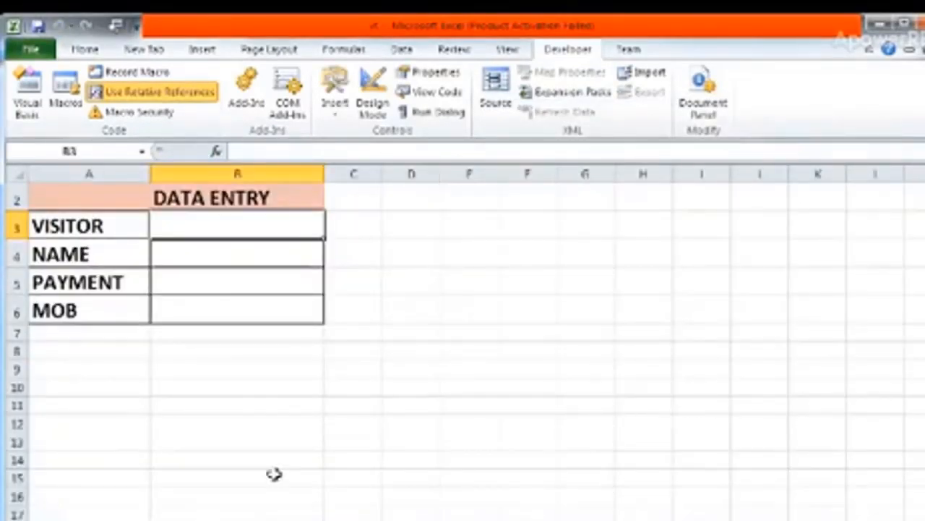
left_click(202, 518)
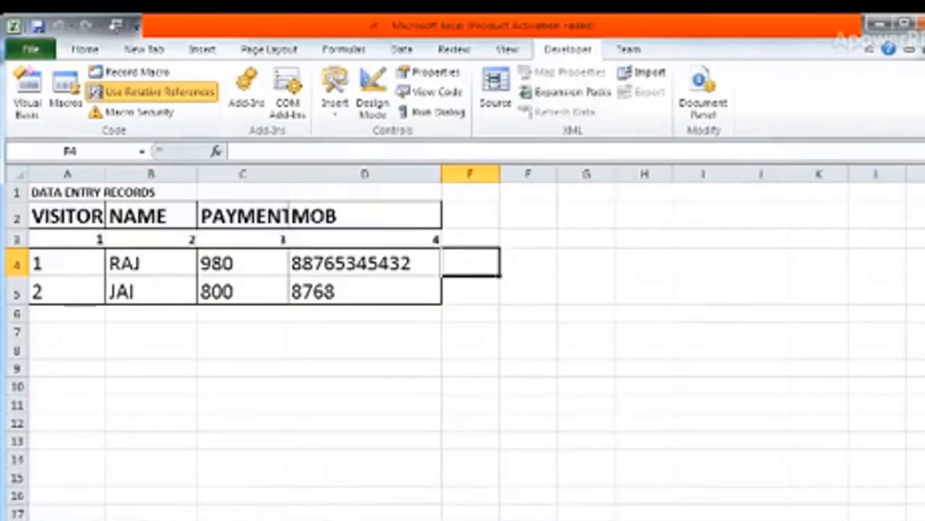
left_click(156, 518)
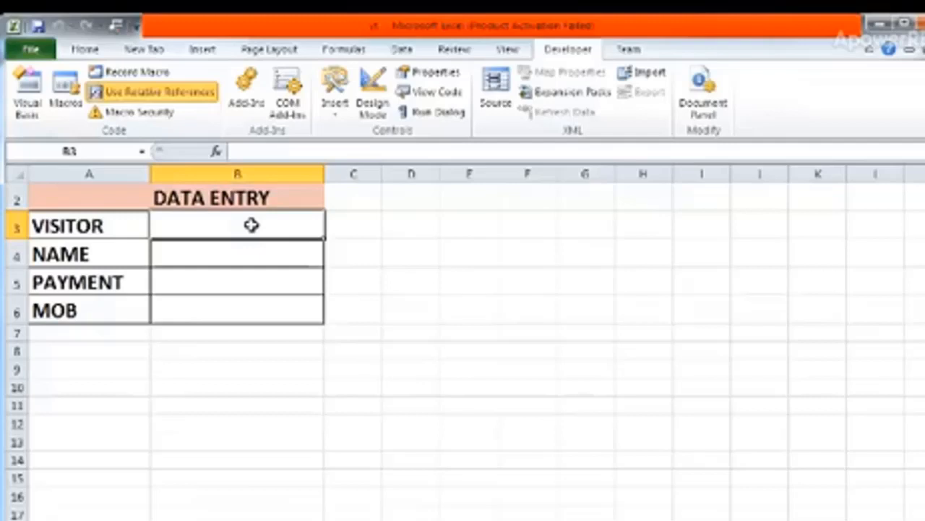
Fill in the data entry form with visitor 3, the visitor's name, payment 983 and the mobile number.
type("3")
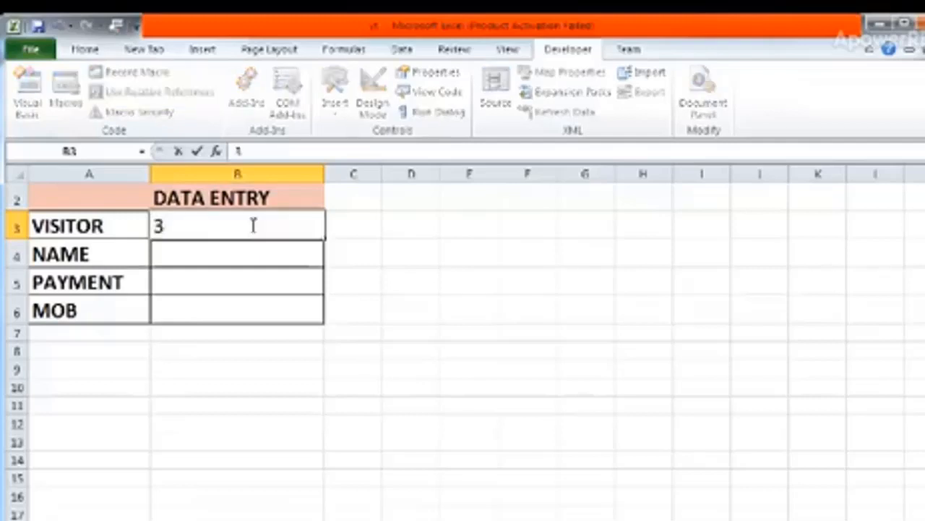
key("Return")
type("SA")
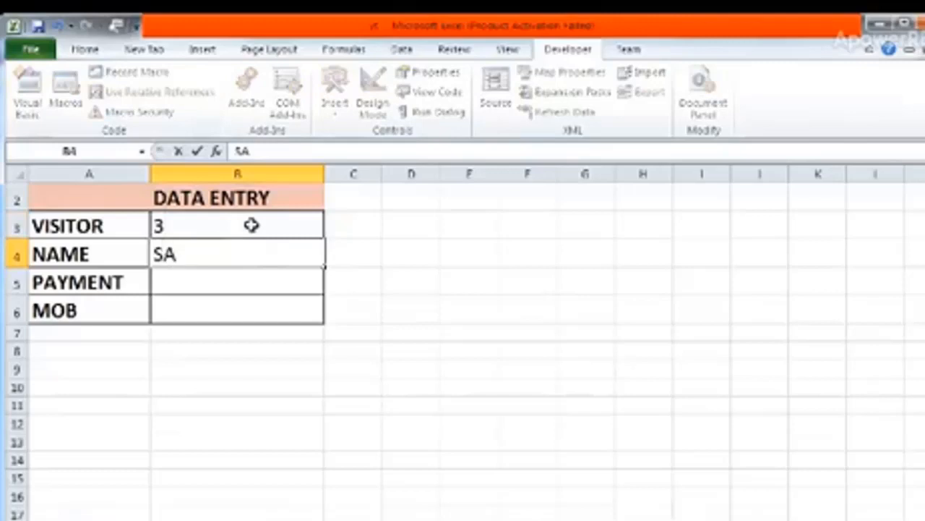
key("BackSpace")
type("ANA")
key("Return")
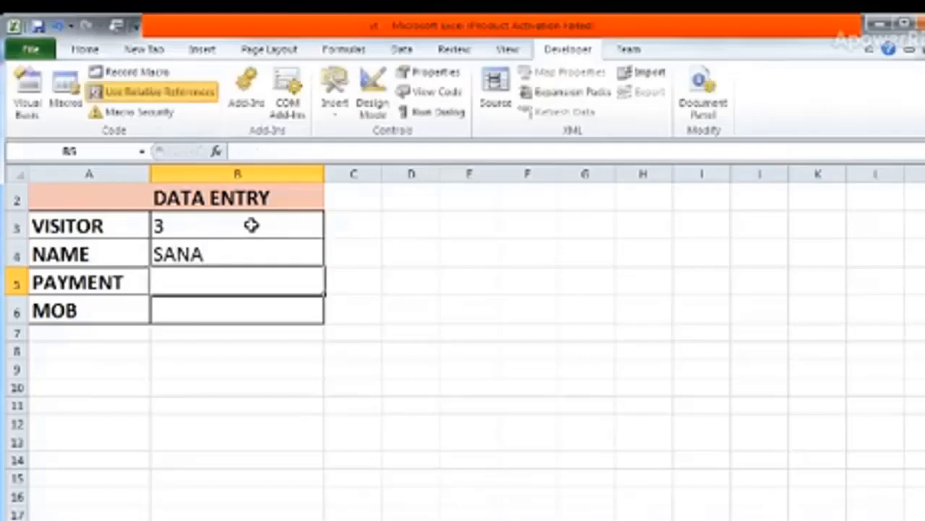
type("983")
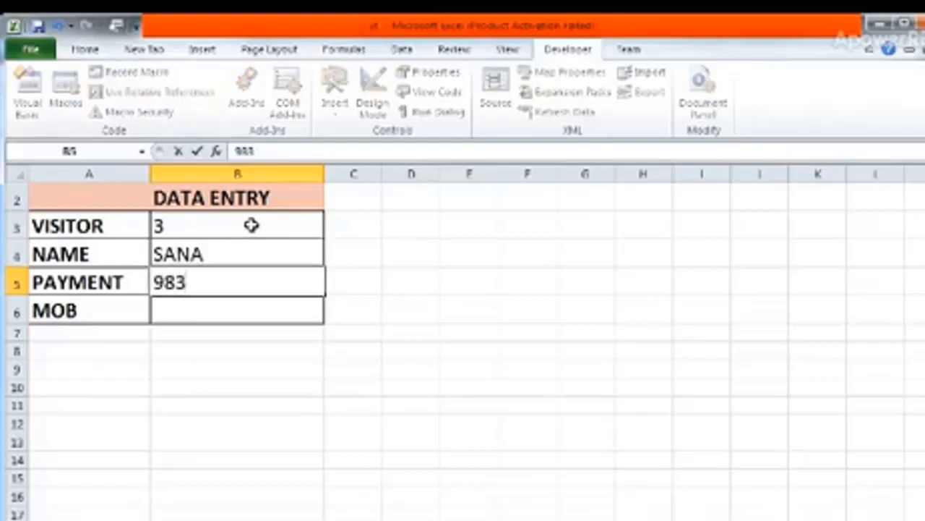
key("Return")
type("37848487")
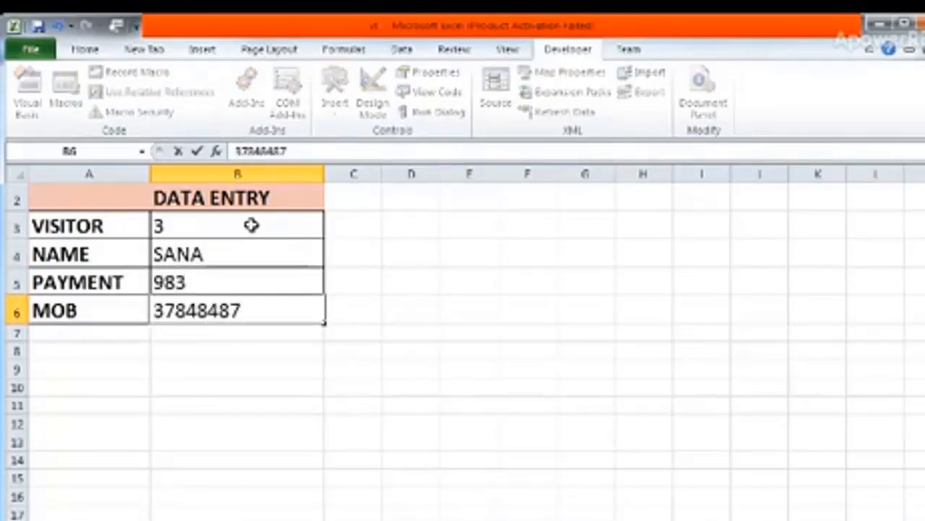
left_click(505, 466)
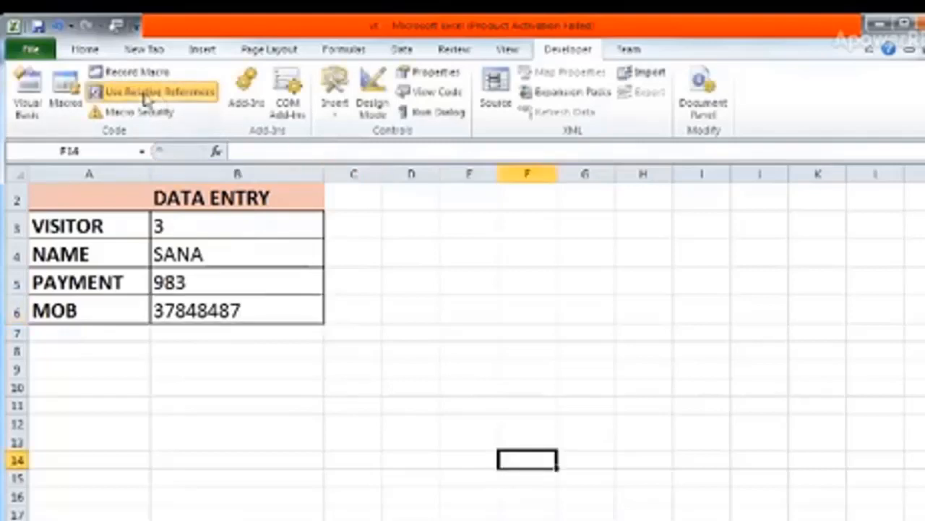
Run Macro3 for visitor 3, check the records sheet and return to the data entry form.
left_click(67, 91)
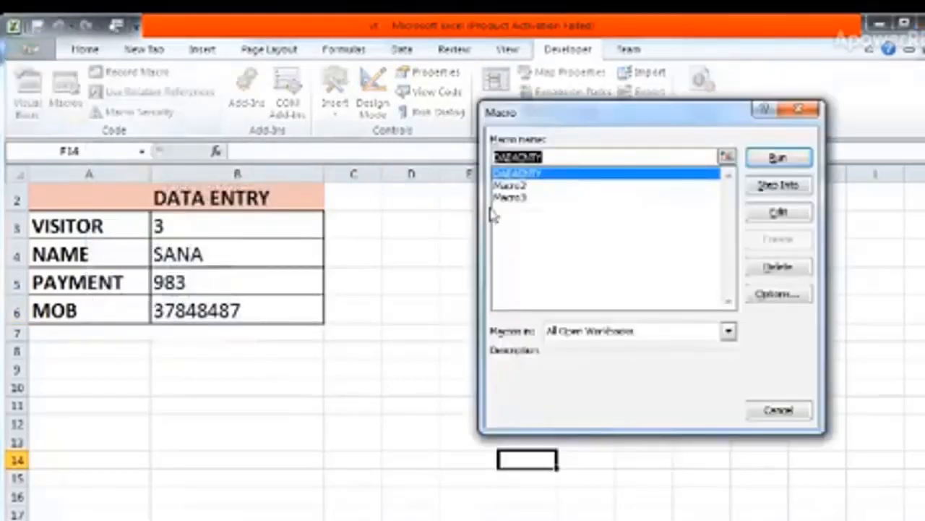
left_click(522, 198)
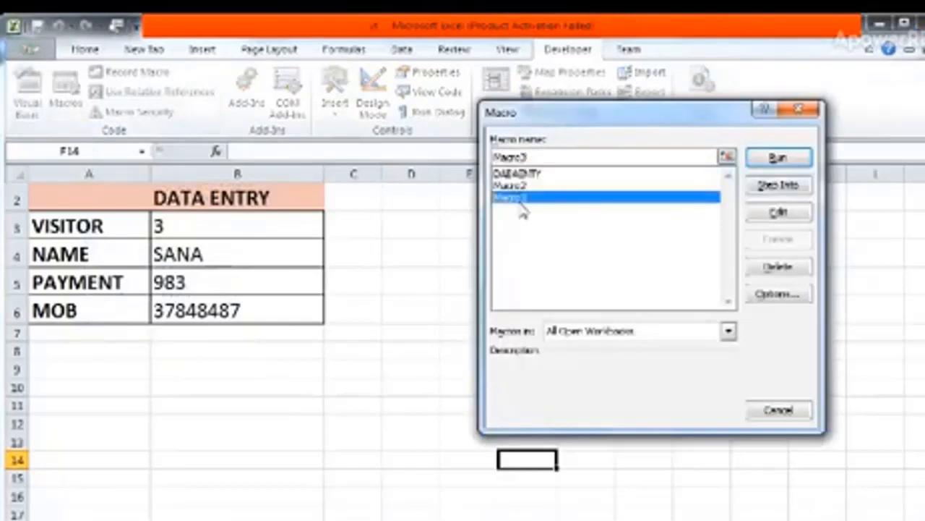
left_click(779, 158)
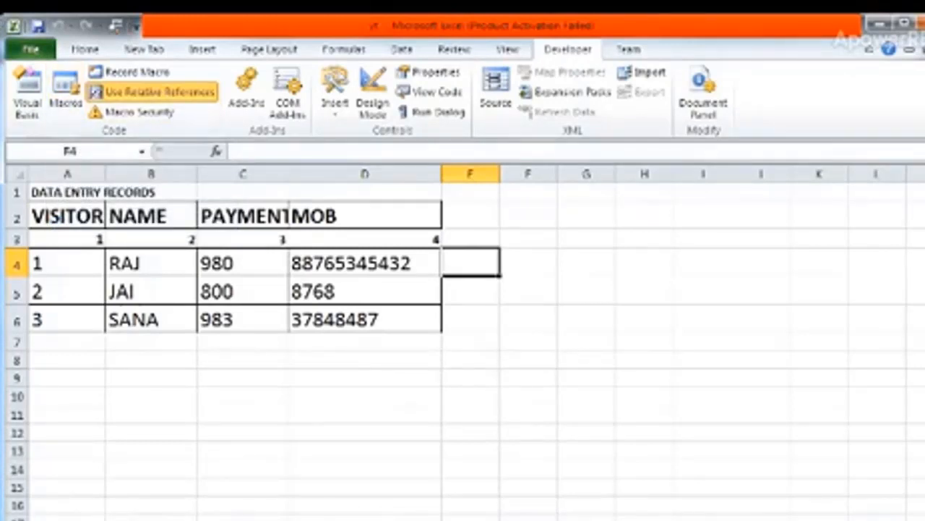
left_click(101, 519)
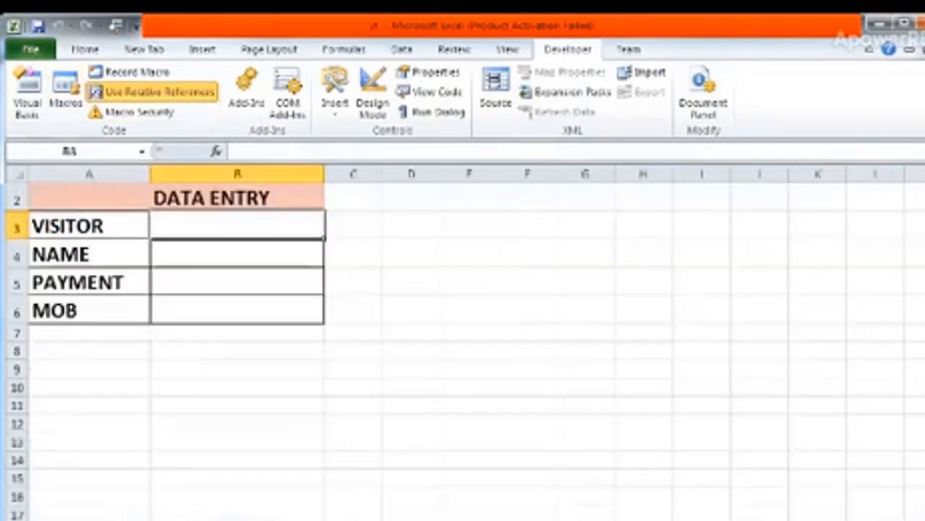
Insert a form control button below the form in column B, about rows 8 to 10, and assign Macro3 to it.
left_click(224, 348)
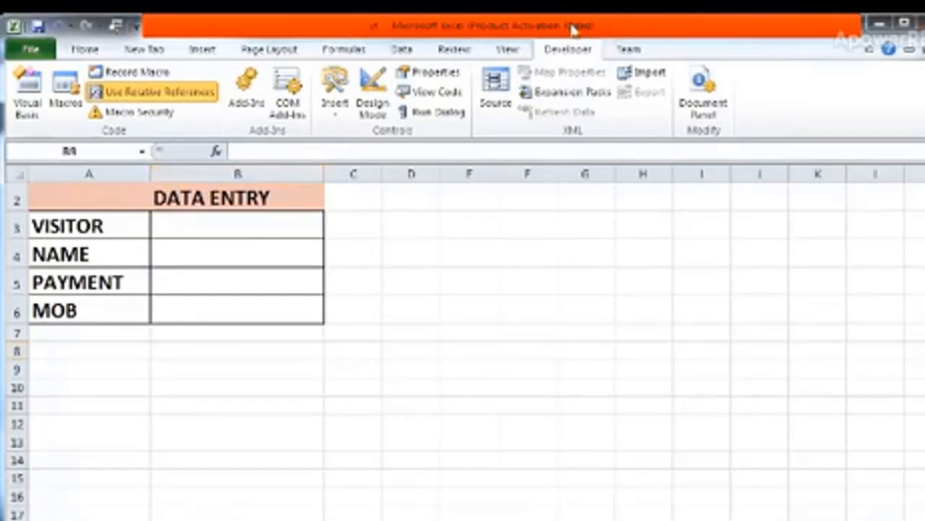
left_click(335, 105)
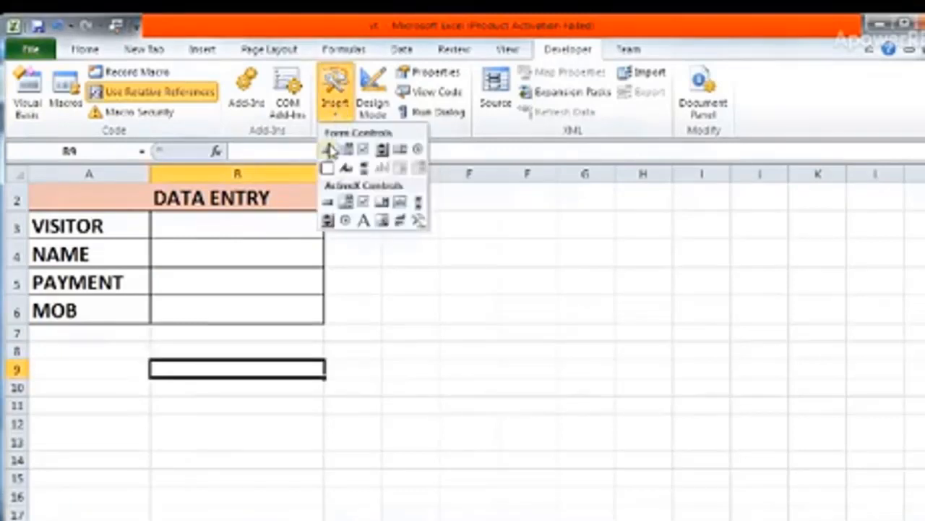
left_click(329, 150)
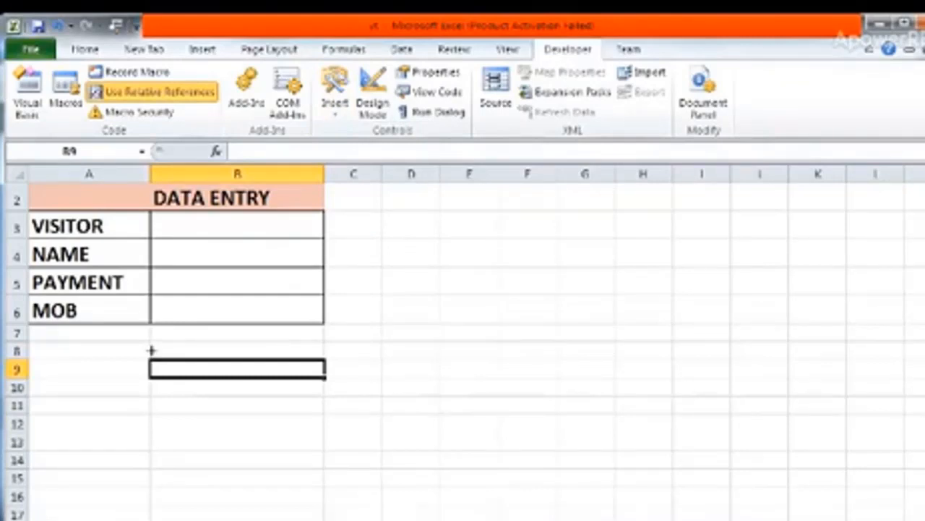
left_click_drag(151, 349, 322, 409)
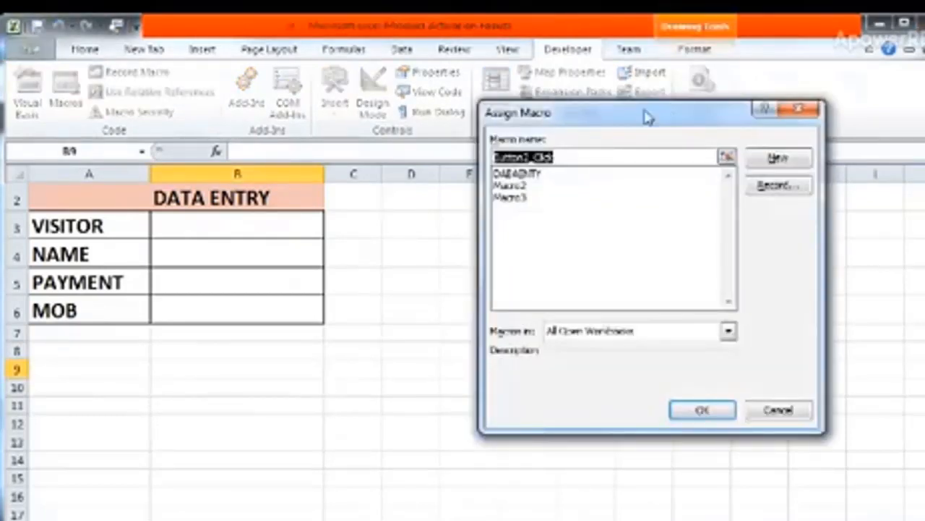
left_click_drag(640, 113, 668, 118)
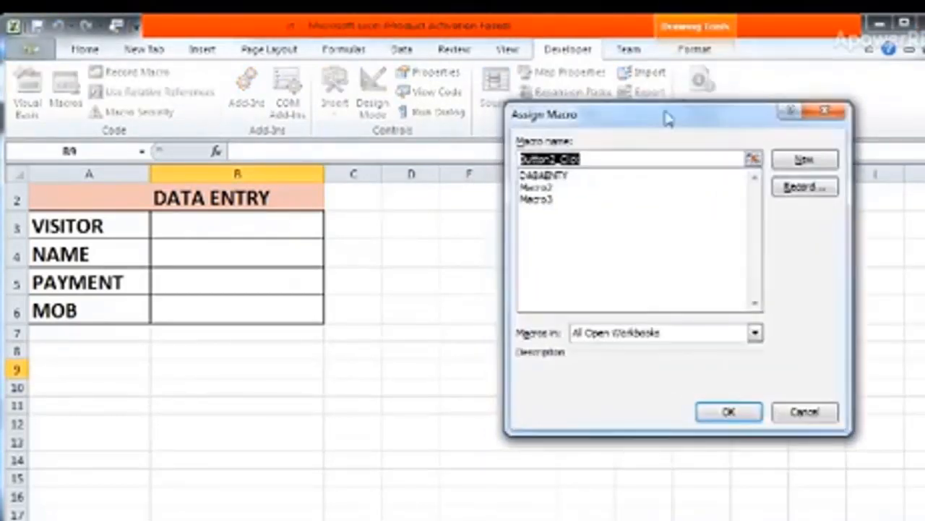
left_click(536, 201)
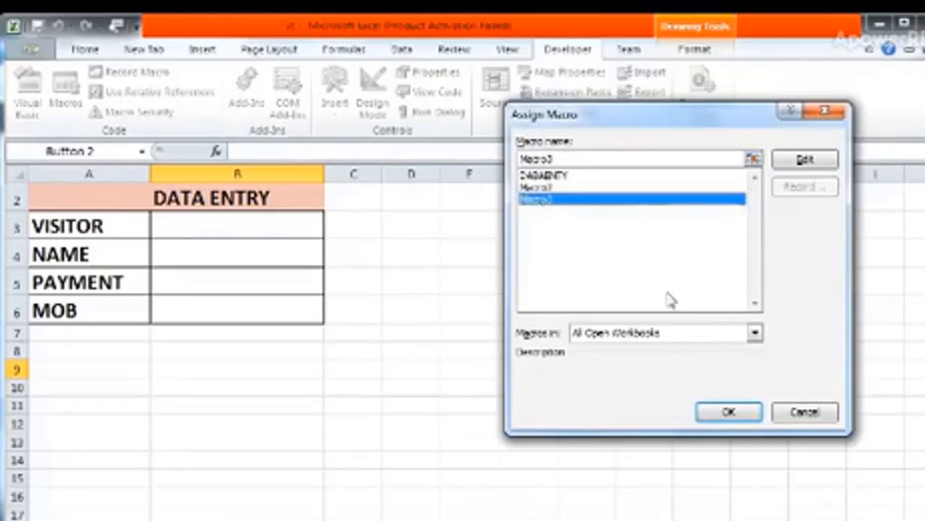
left_click(729, 412)
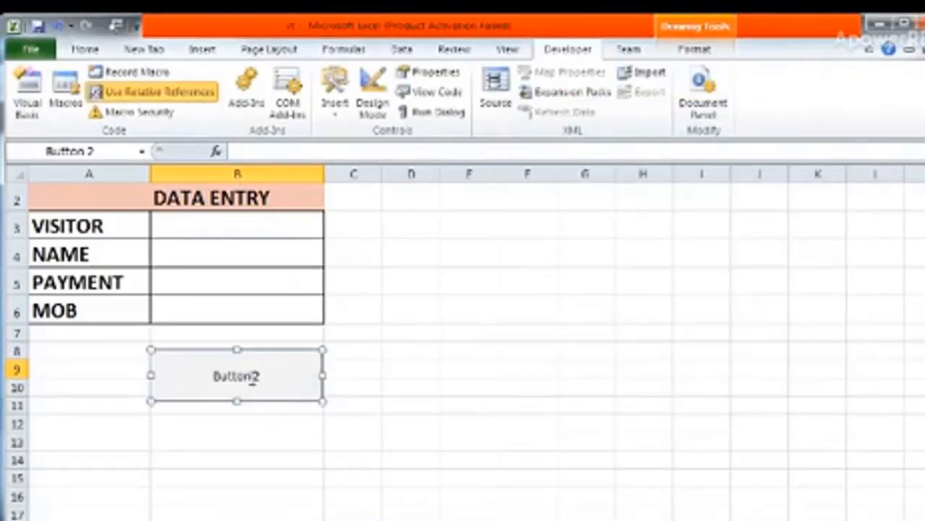
Replace the new button's label with SAVE DATA and deselect the button.
left_click(262, 378)
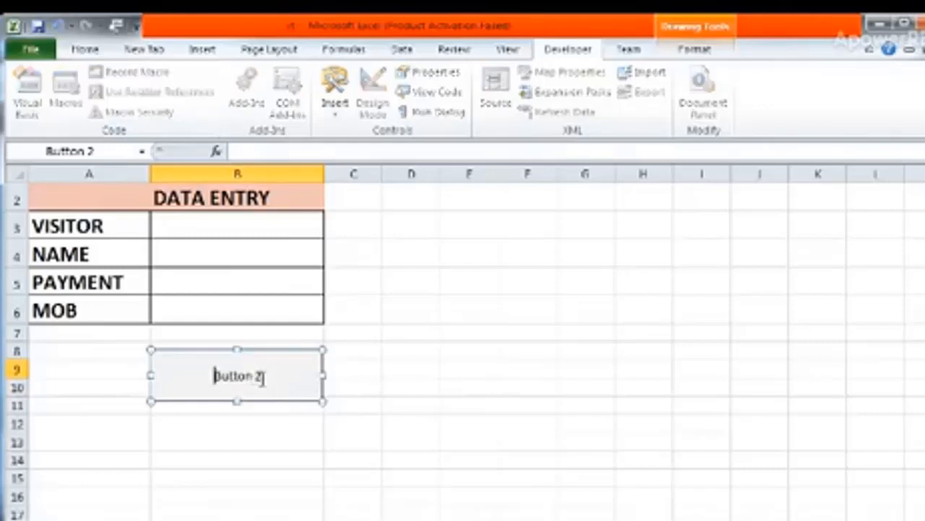
key("Right")
key("Right")
key("Right")
key("Right")
key("Right")
key("Right")
key("Right")
key("Right")
key("BackSpace")
key("BackSpace")
key("BackSpace")
key("BackSpace")
key("BackSpace")
key("BackSpace")
key("BackSpace")
key("BackSpace")
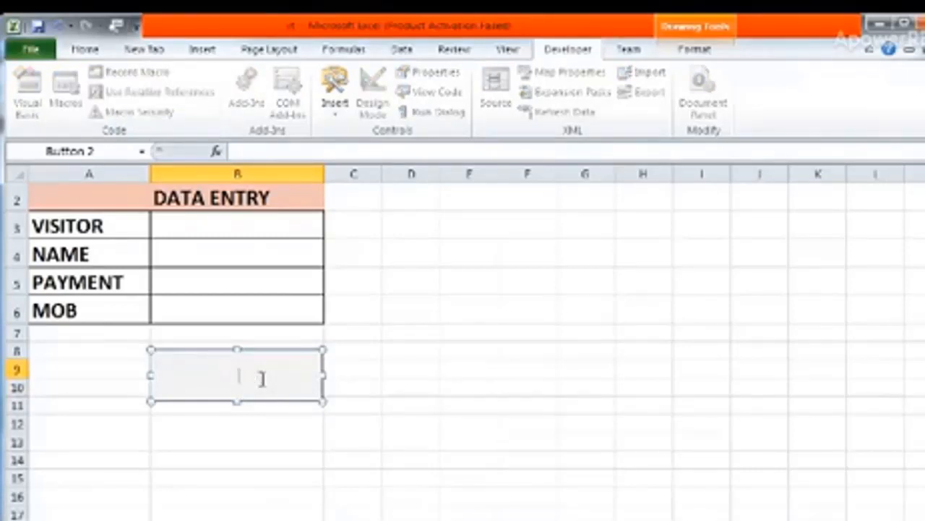
type("SAVE DTA")
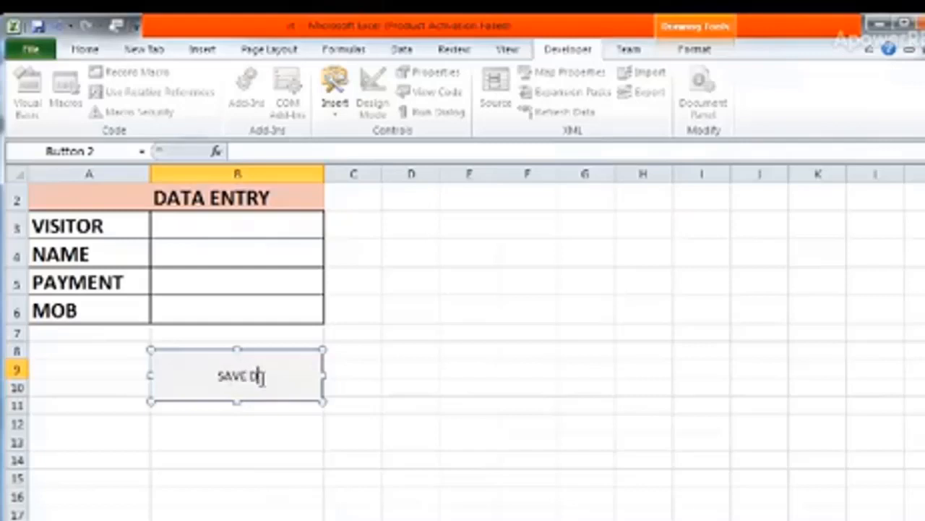
key("BackSpace")
key("BackSpace")
type("ATA")
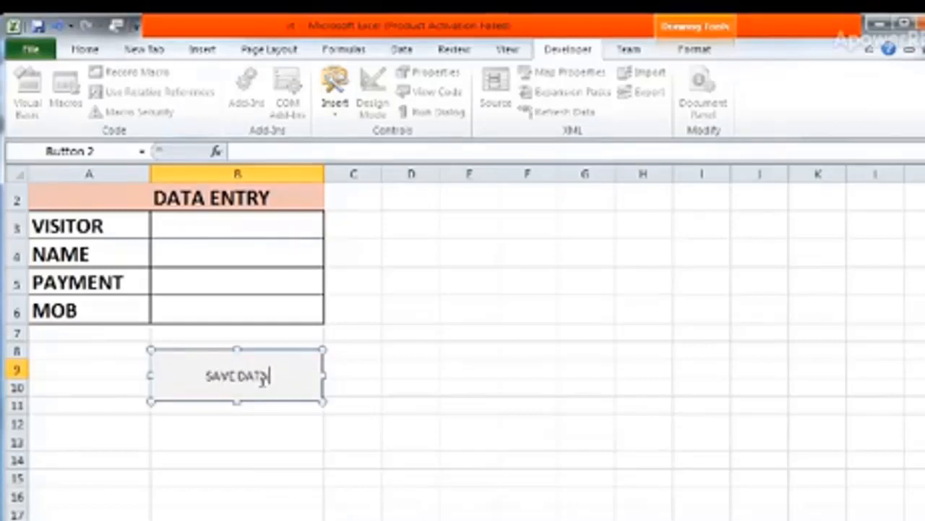
left_click(392, 394)
Run the assigned macro from the SAVE DATA button and select cell B3 of the form.
left_click(297, 380)
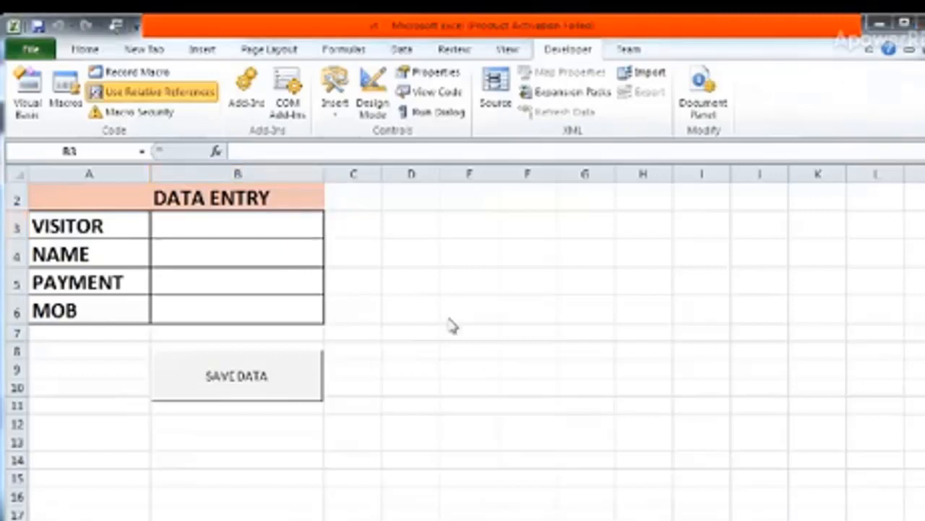
left_click(226, 219)
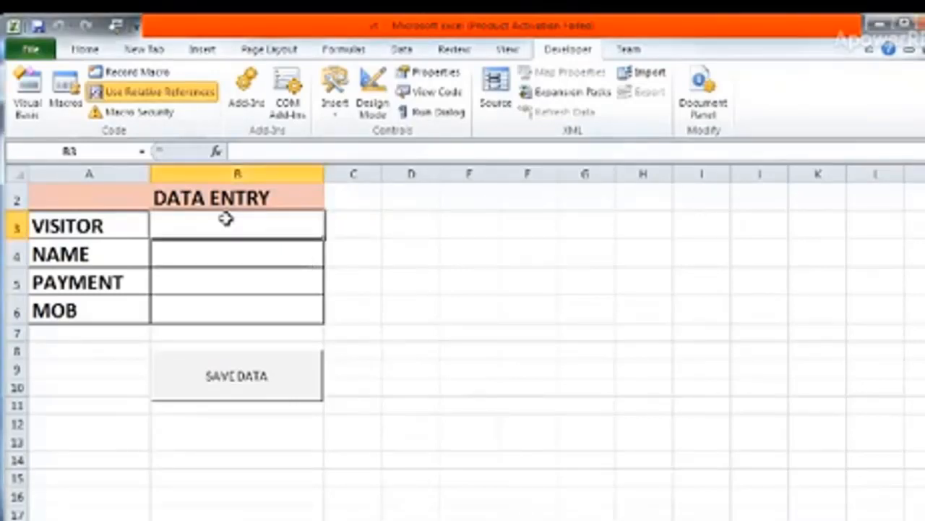
Fill in the form with visitor 4, the visitor's name, payment 8756 and the visitor's mobile number.
type("4")
key("Return")
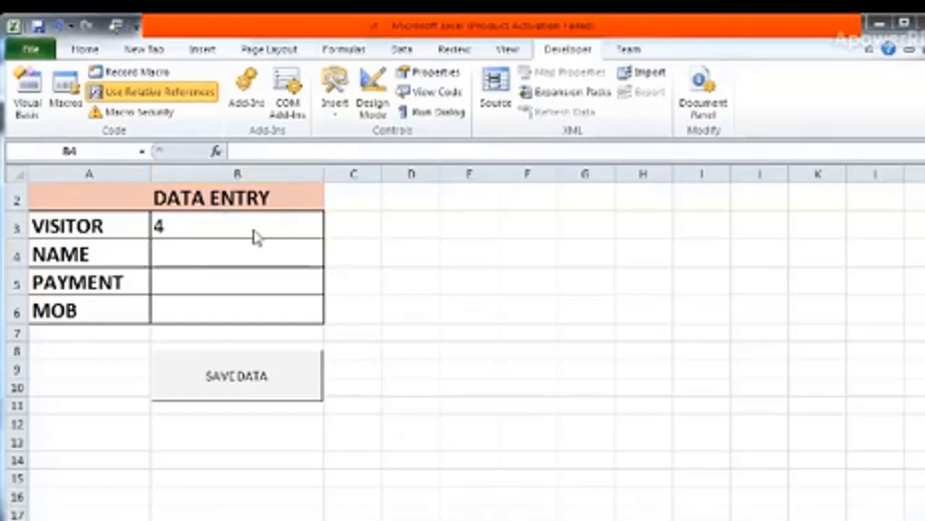
left_click(242, 251)
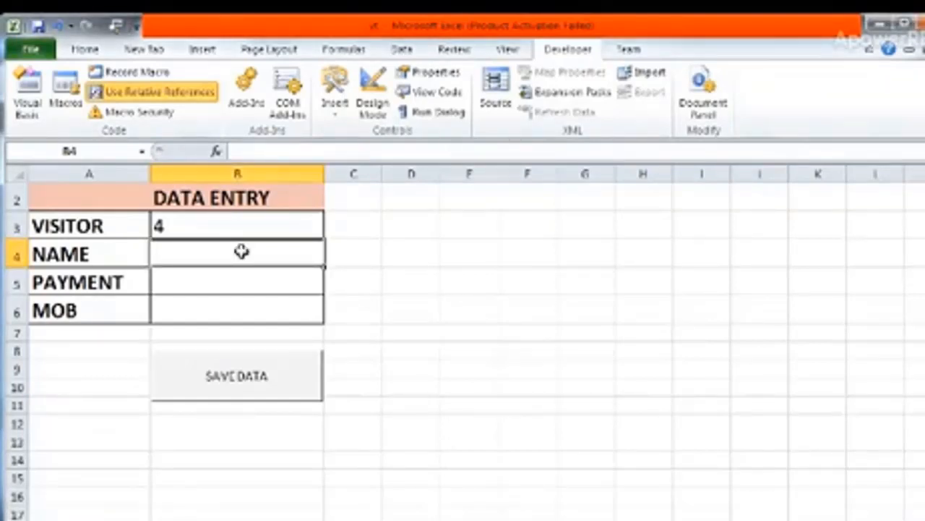
type("VARSHAN")
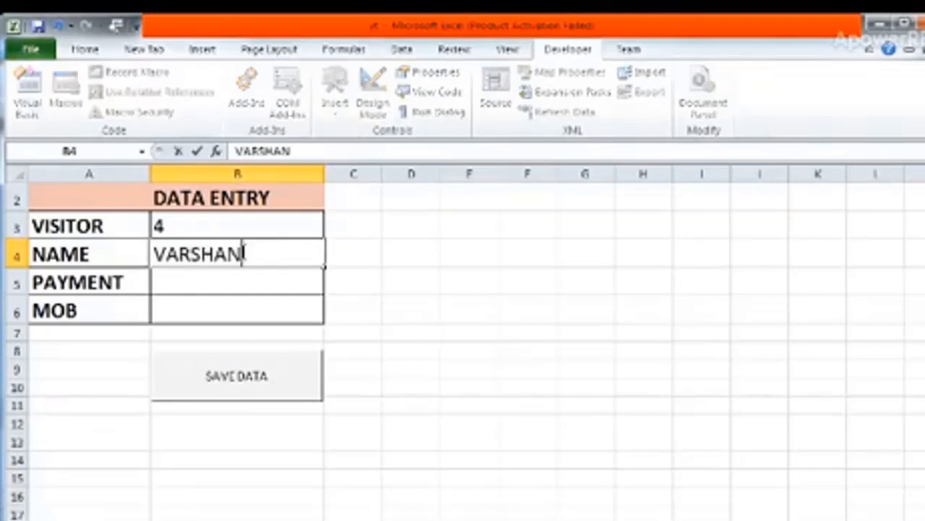
key("Return")
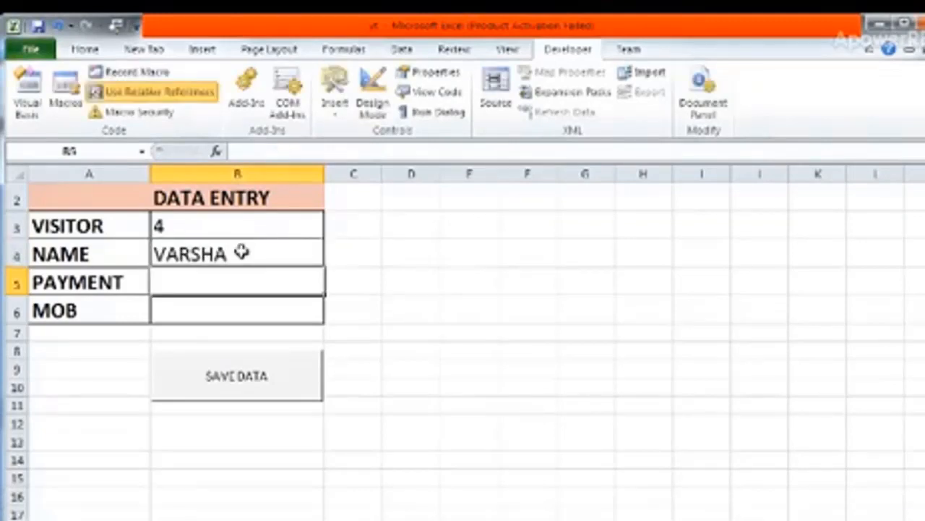
type("8756")
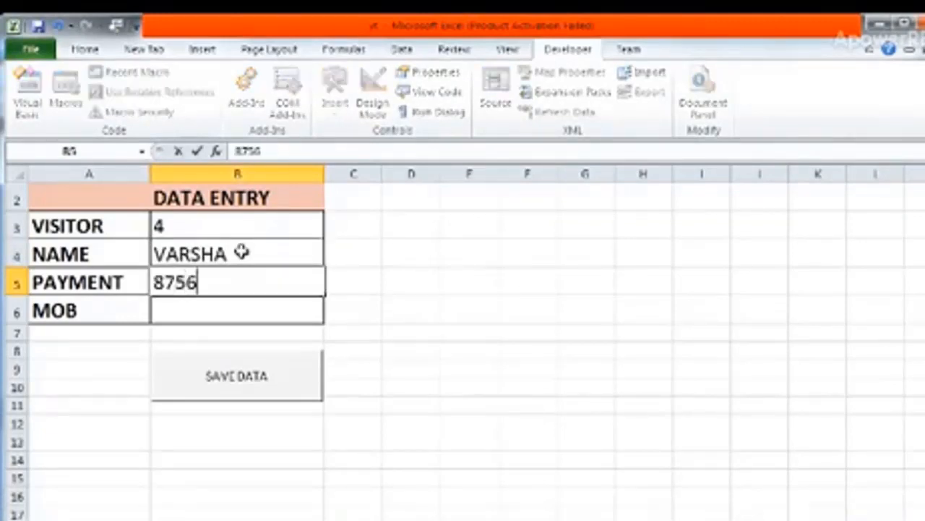
key("Return")
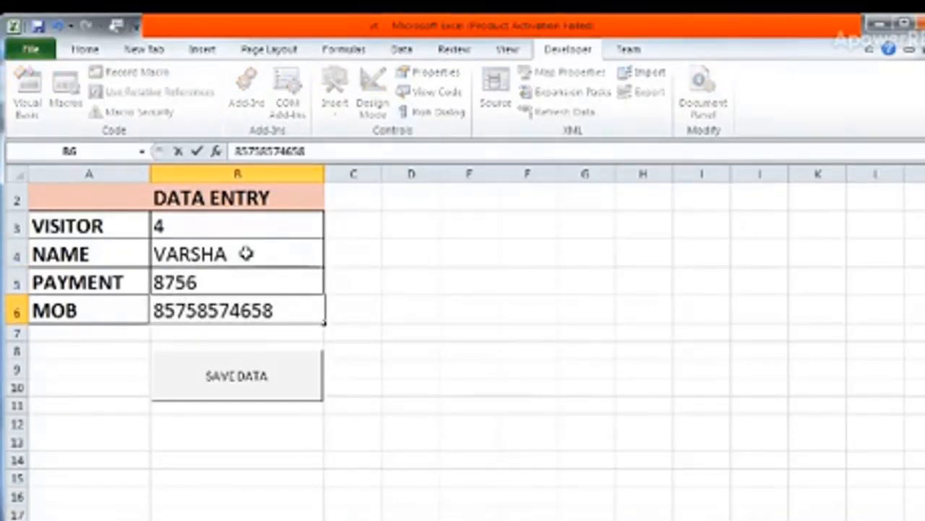
Save the visitor 4 entry with the SAVE DATA button and check the data entry records sheet.
left_click(226, 396)
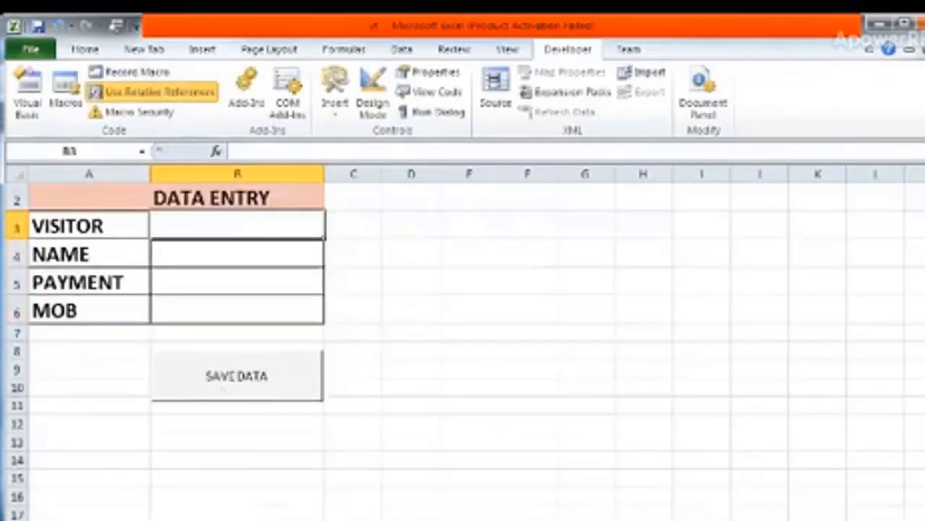
left_click(183, 518)
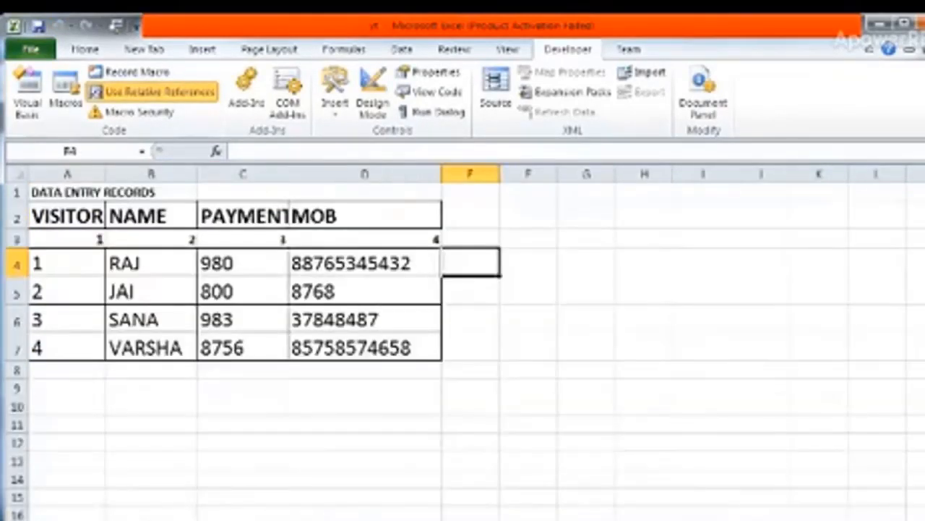